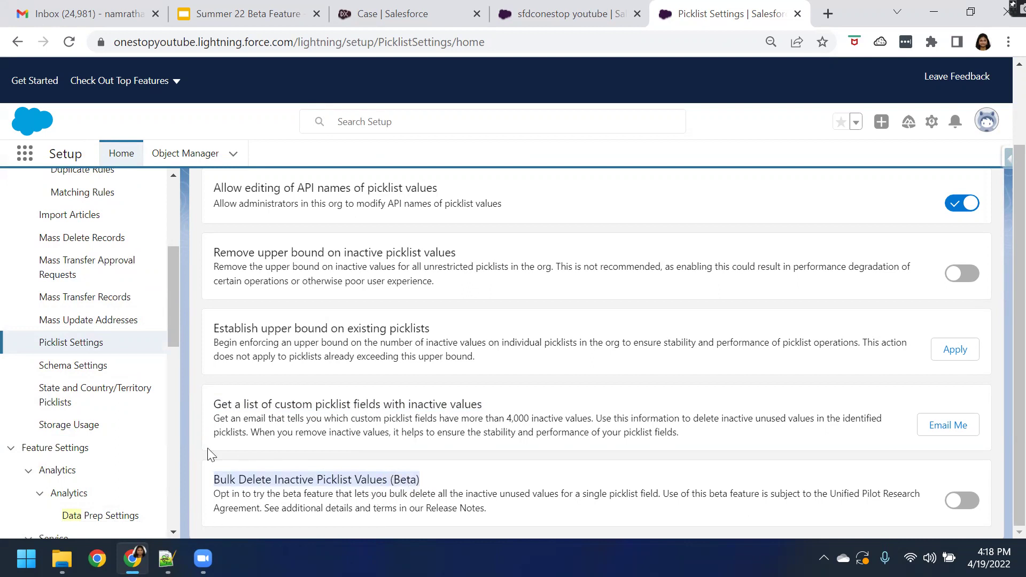
- Enable the Bulk Delete Inactive Picklist Values (Beta) setting for the org
click(962, 501)
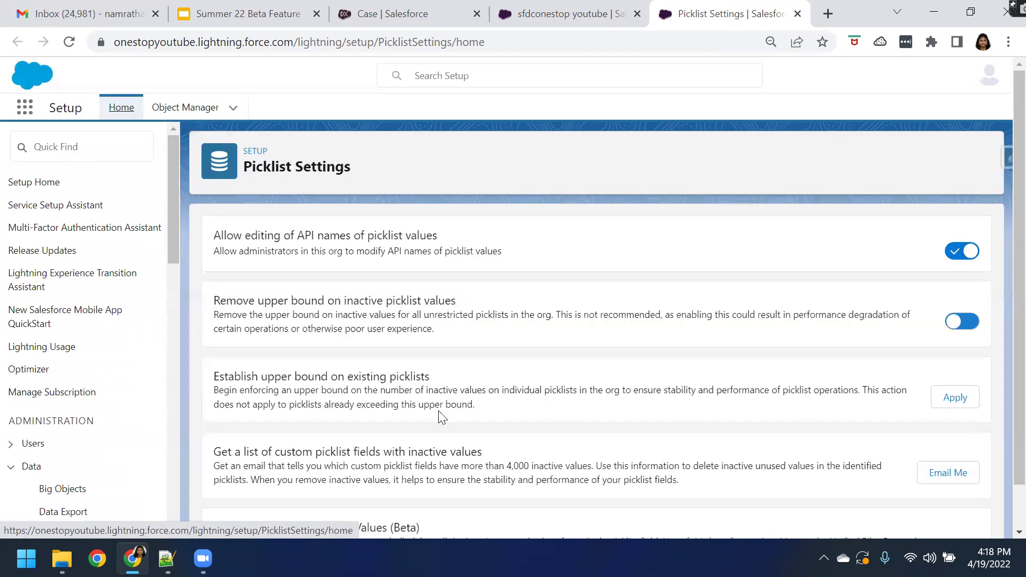
scroll(442, 414, down, 1)
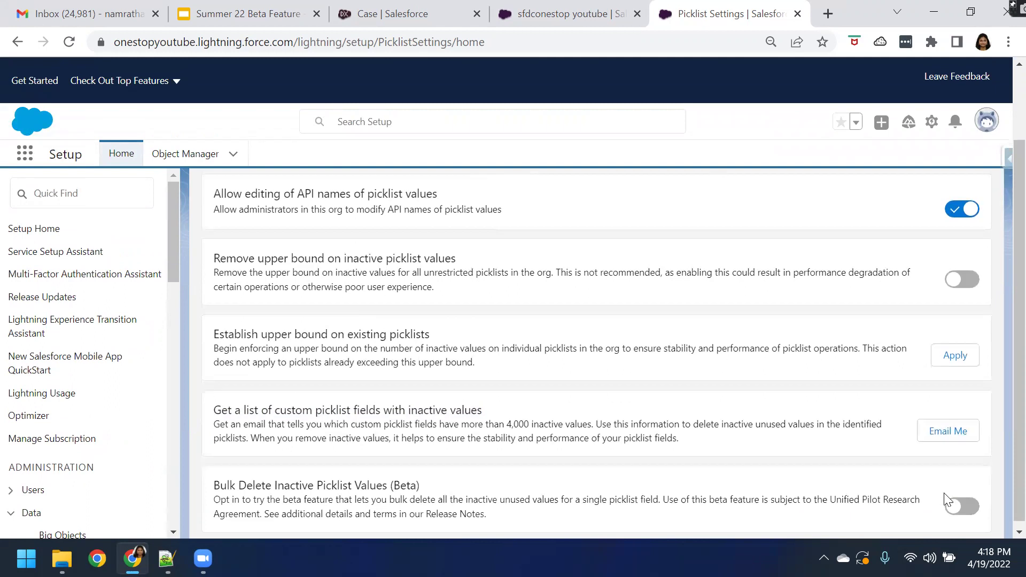
click(965, 501)
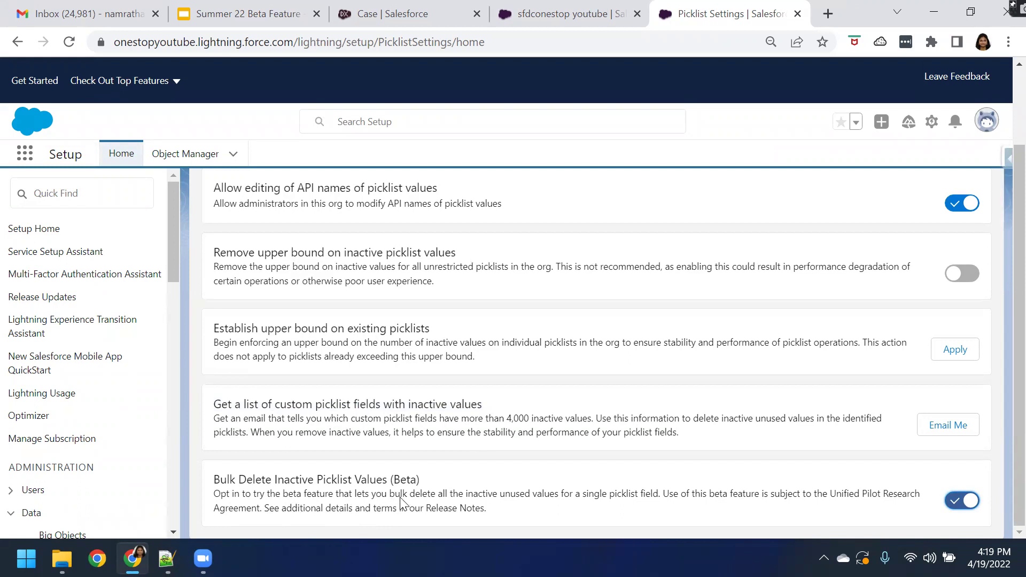
drag(438, 502, 662, 498)
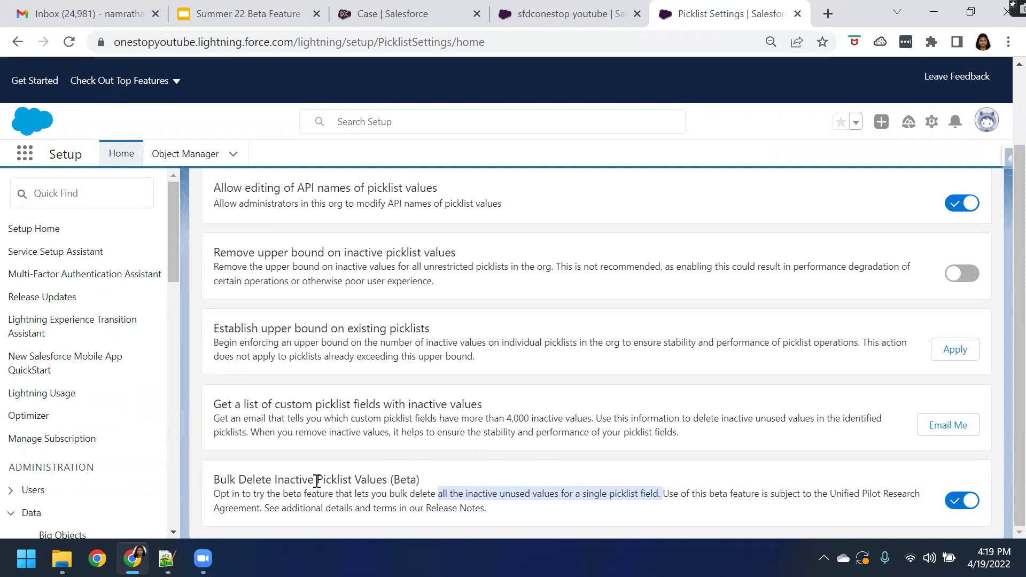
- Find the sfdconestop object among the org's objects and open its video topics picklist field
click(194, 156)
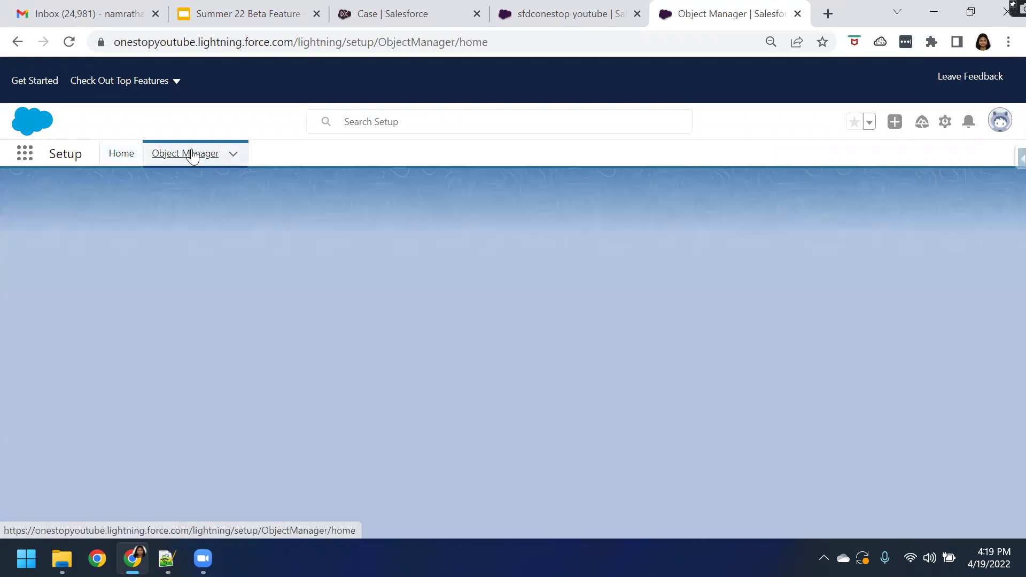
click(758, 199)
text(sfdc)
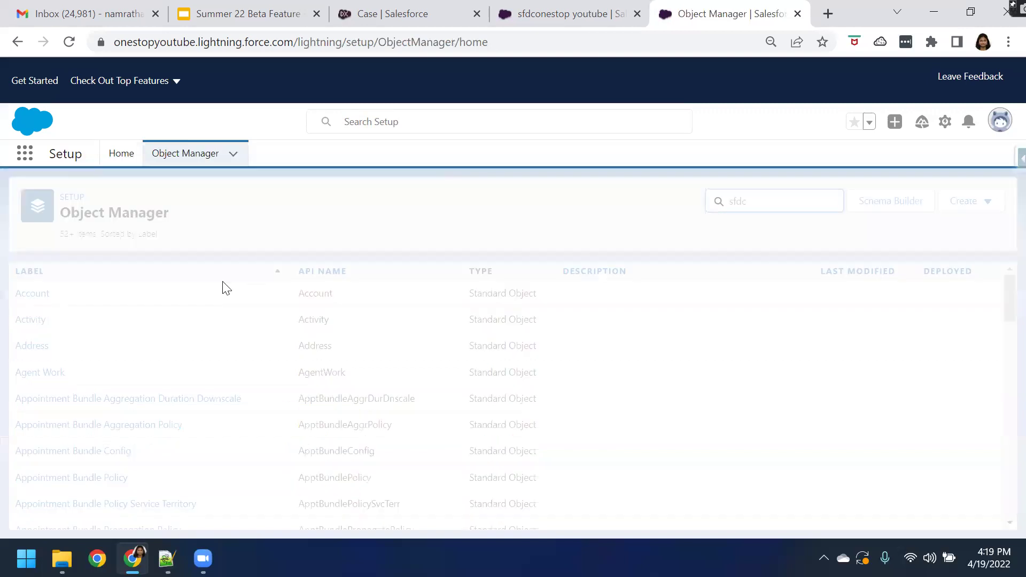
click(40, 297)
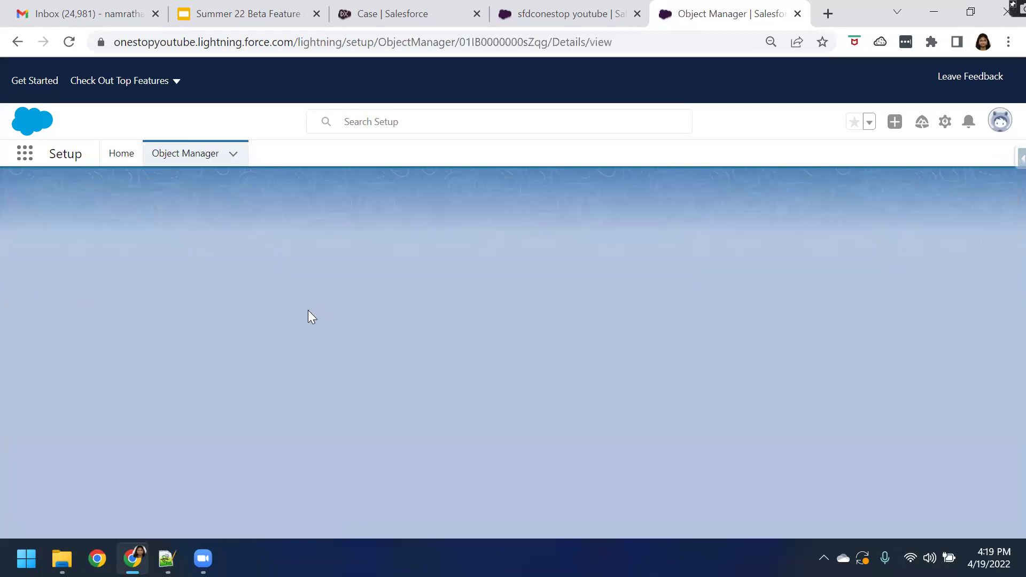
click(48, 297)
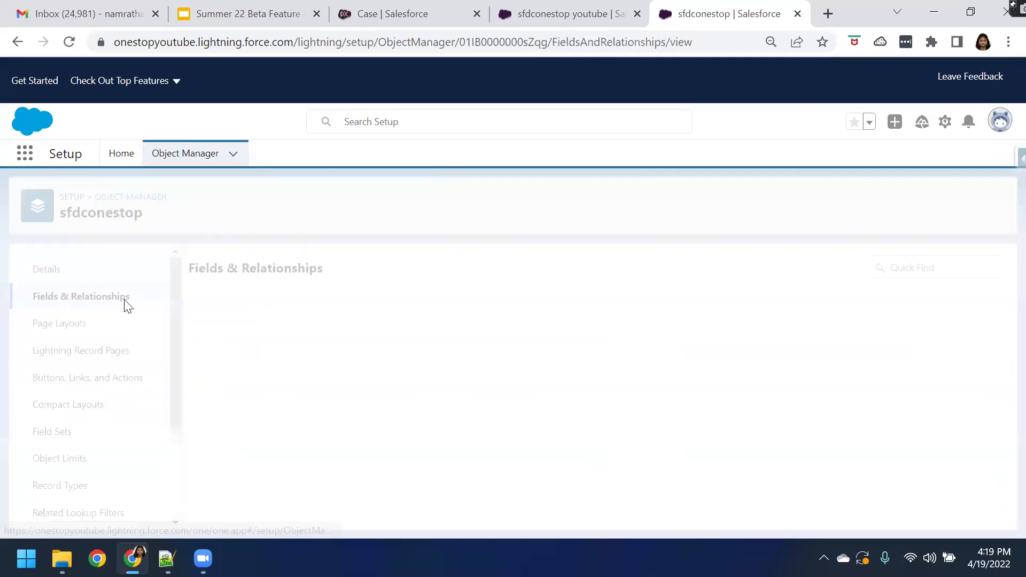
scroll(319, 453, down, 1)
scroll(319, 453, down, 1)
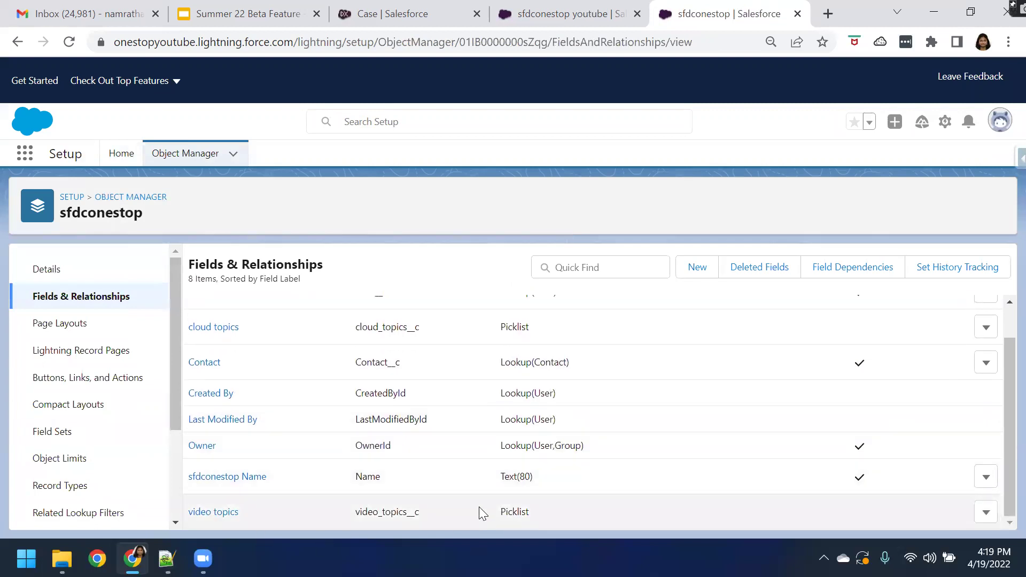
click(222, 512)
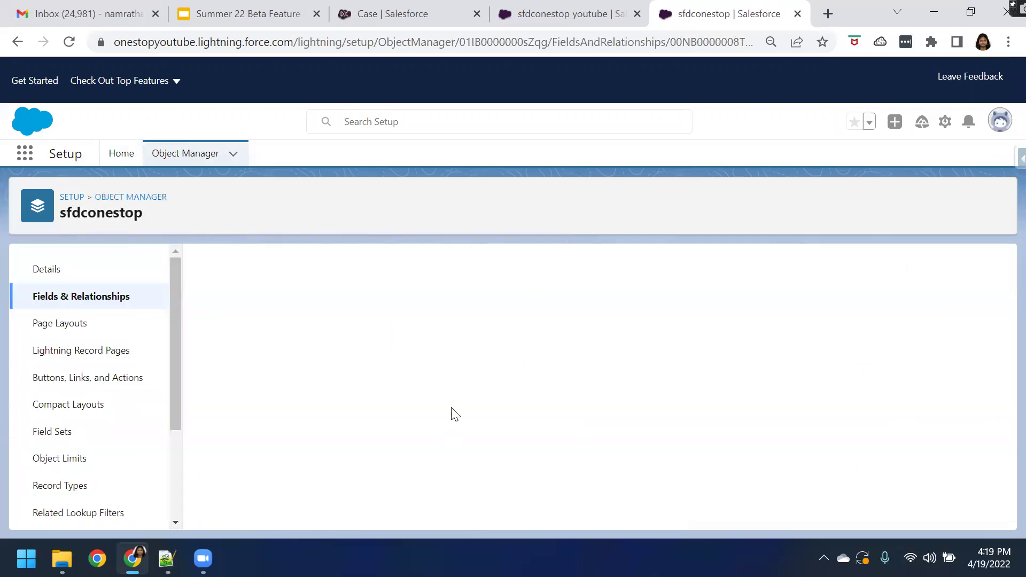
- Examine the active and inactive picklist value counts and the maximum for the video topics field
scroll(413, 407, down, 8)
scroll(399, 408, up, 2)
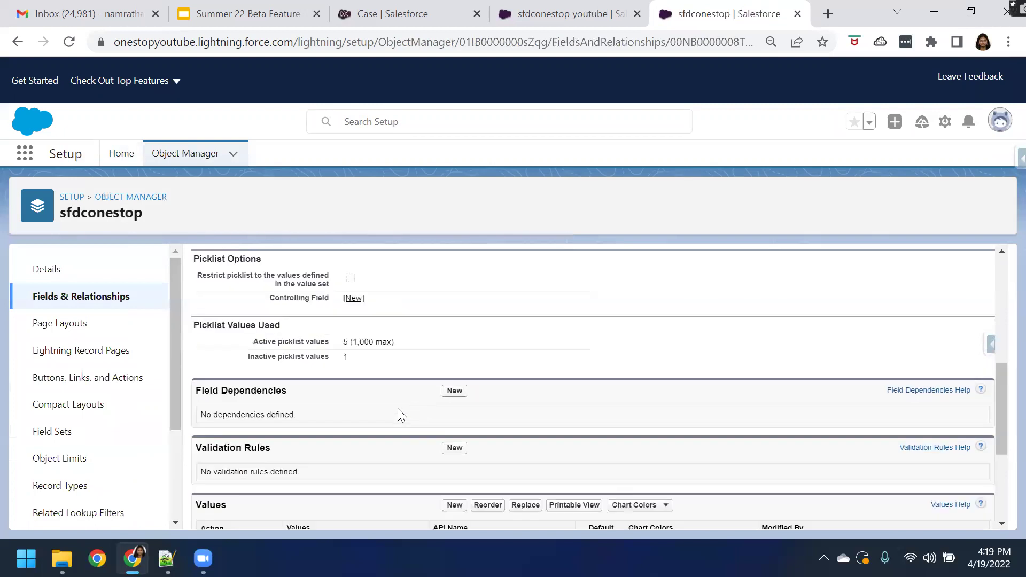
drag(257, 349, 399, 354)
drag(248, 366, 357, 374)
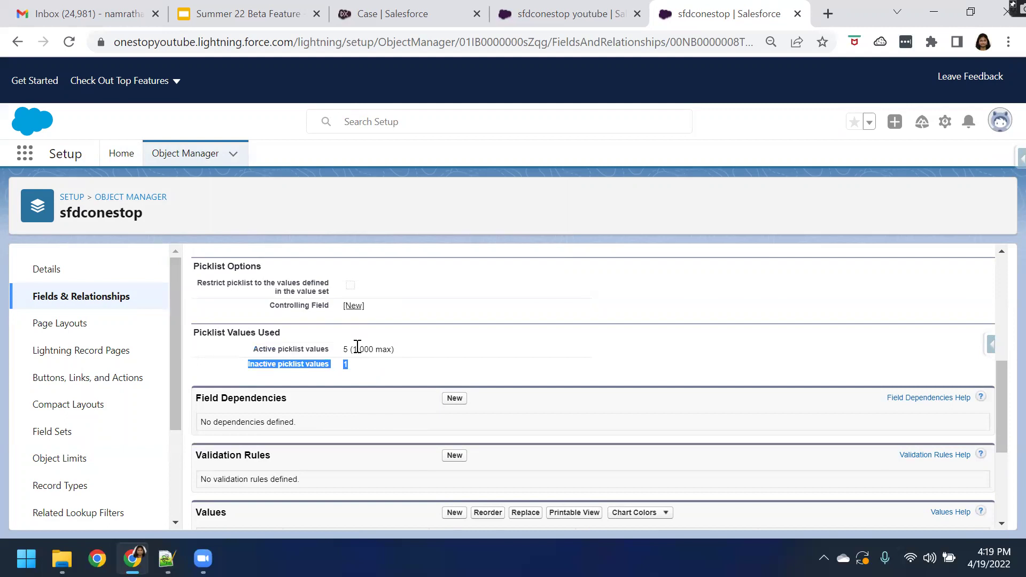
click(350, 354)
drag(351, 354, 408, 357)
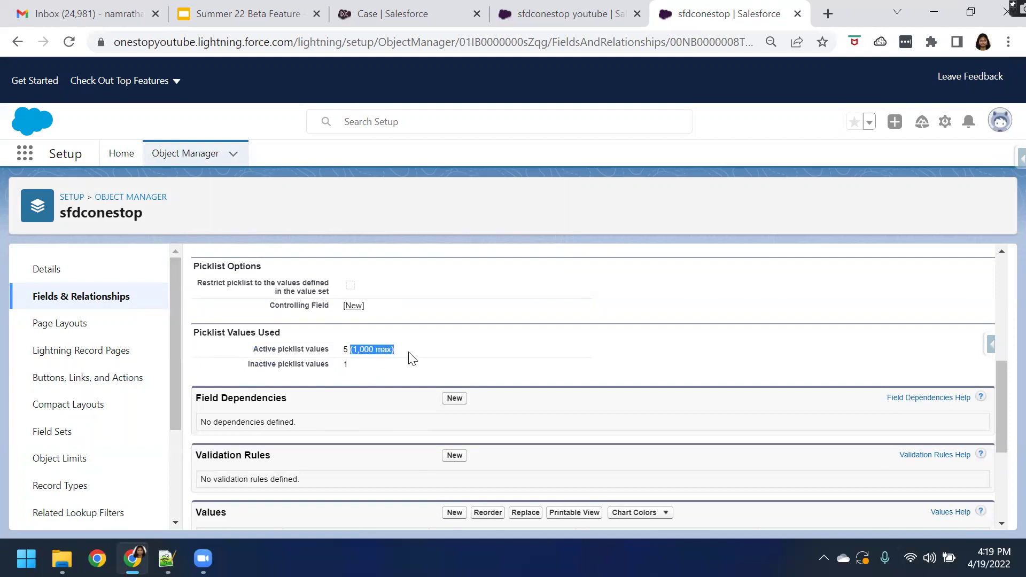
- Try to add admin, omni, sfdconestop and dashboards as new values of the video topics picklist
scroll(375, 420, down, 4)
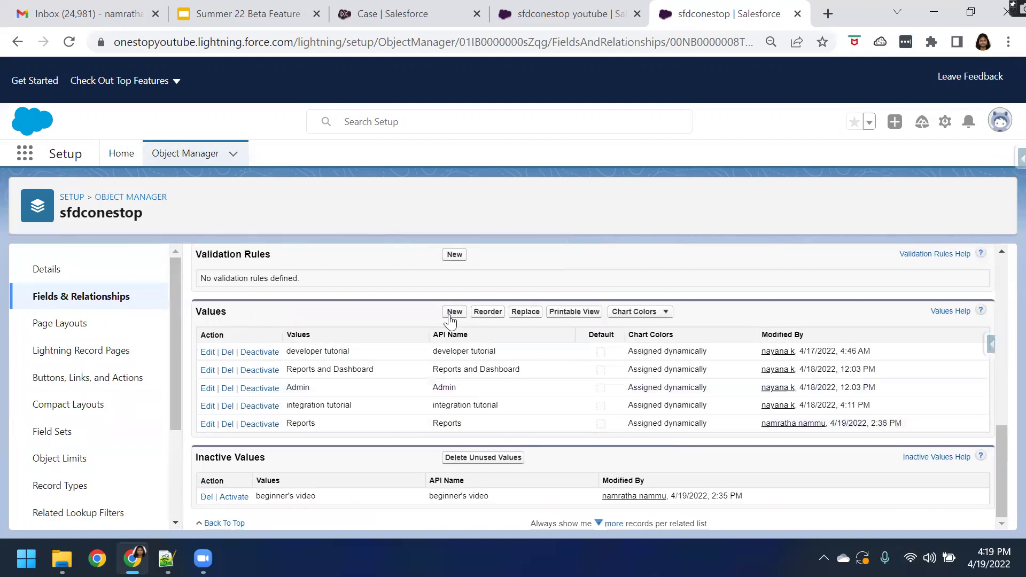
click(454, 312)
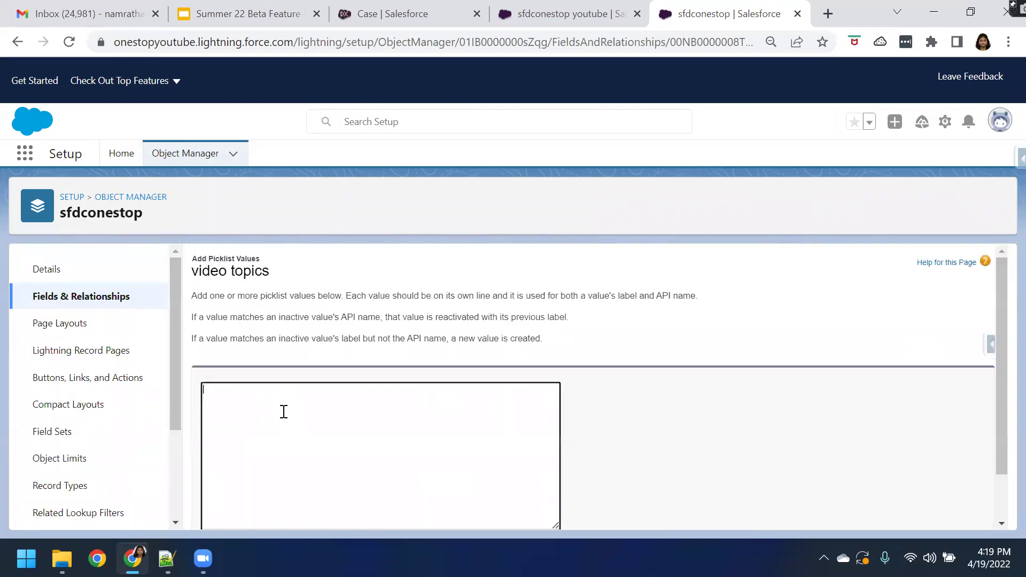
text(adm)
text(in)
text(omi)
text(ni)
text(sfdconest)
text(op)
key(Return)
text(dash)
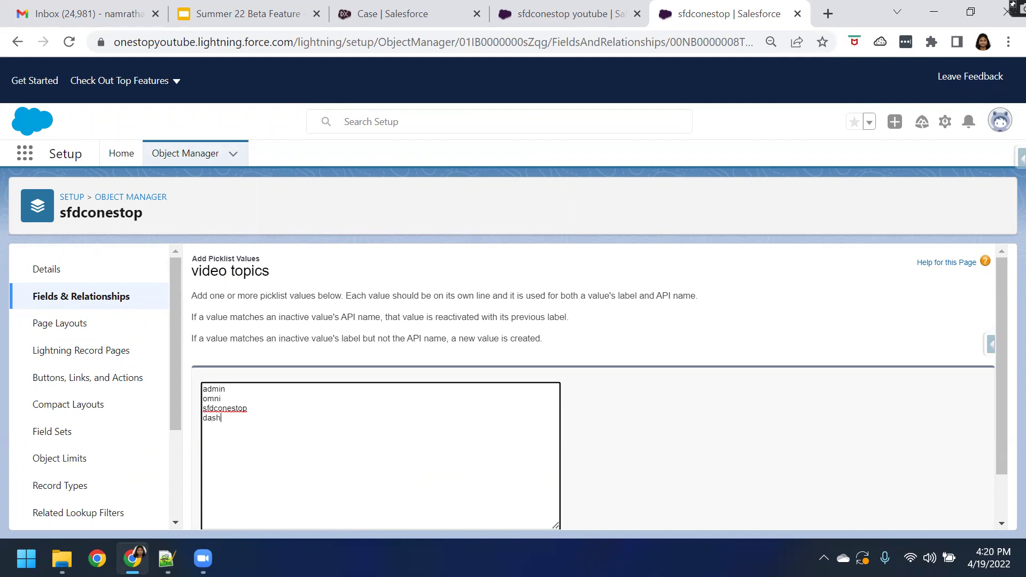
text(boards)
scroll(422, 499, down, 1)
click(447, 510)
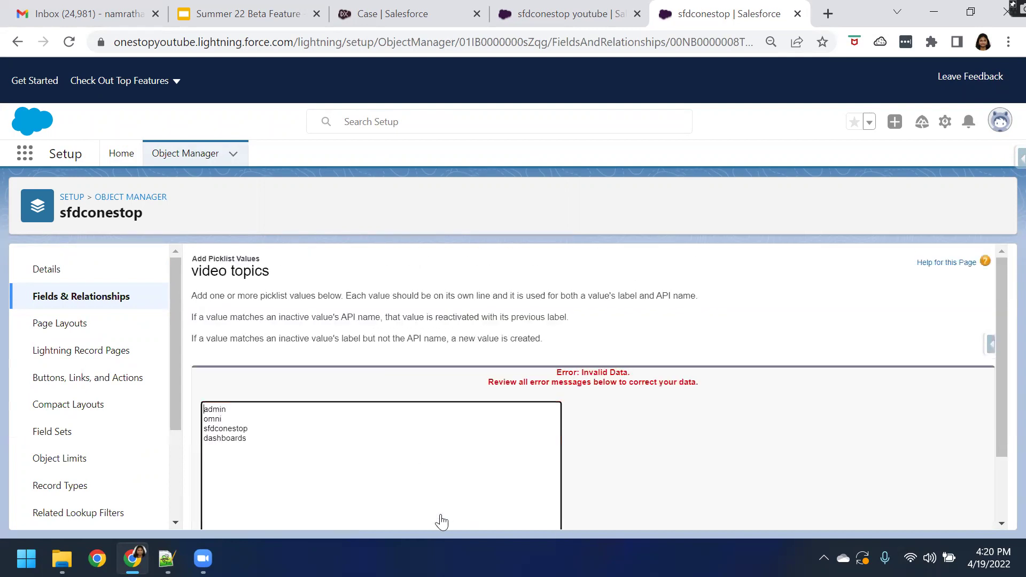
- Remove the duplicate admin entry from the new values and save omni, sfdconestop and dashboards to the picklist
scroll(445, 416, down, 2)
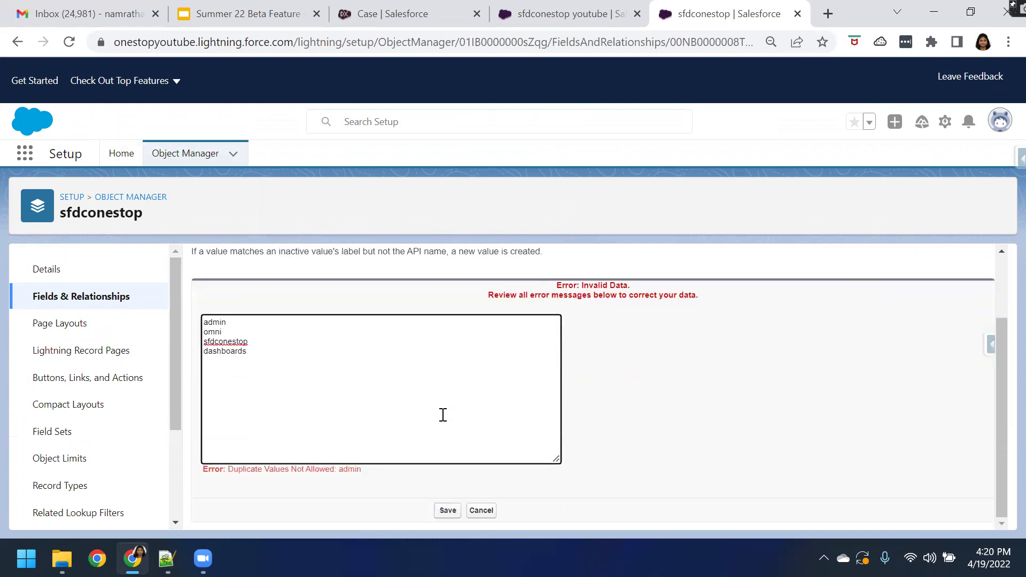
double_click(206, 323)
key(BackSpace)
key(Delete)
click(228, 472)
drag(228, 472, 364, 476)
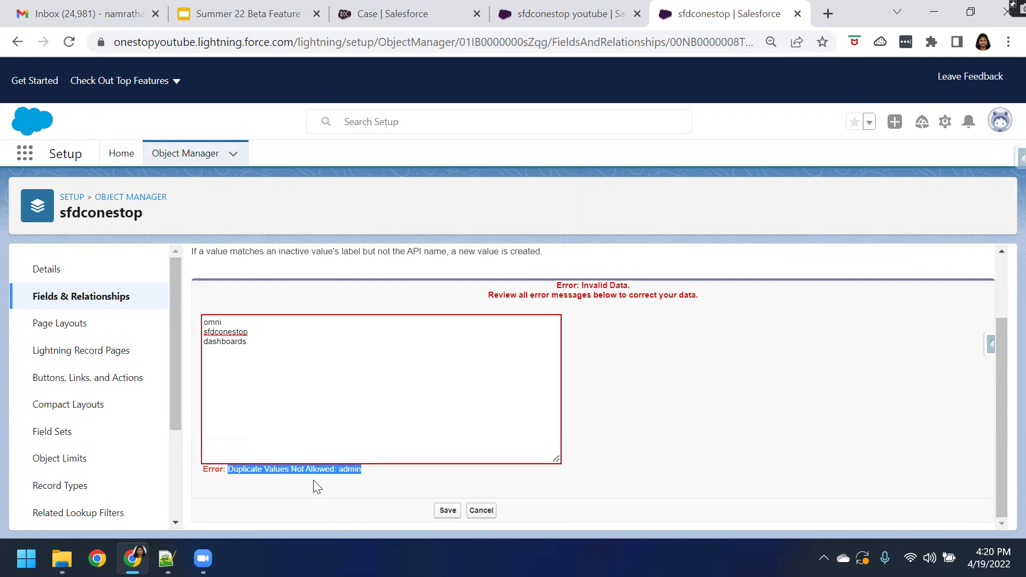
click(439, 512)
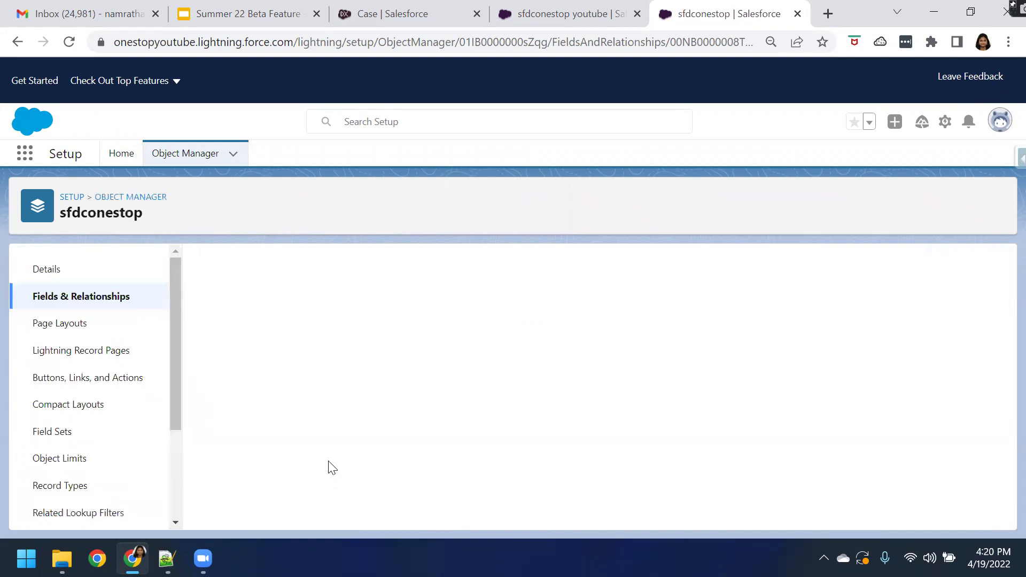
- Check the video topics field's picklist value usage and its list of inactive values
scroll(332, 465, down, 10)
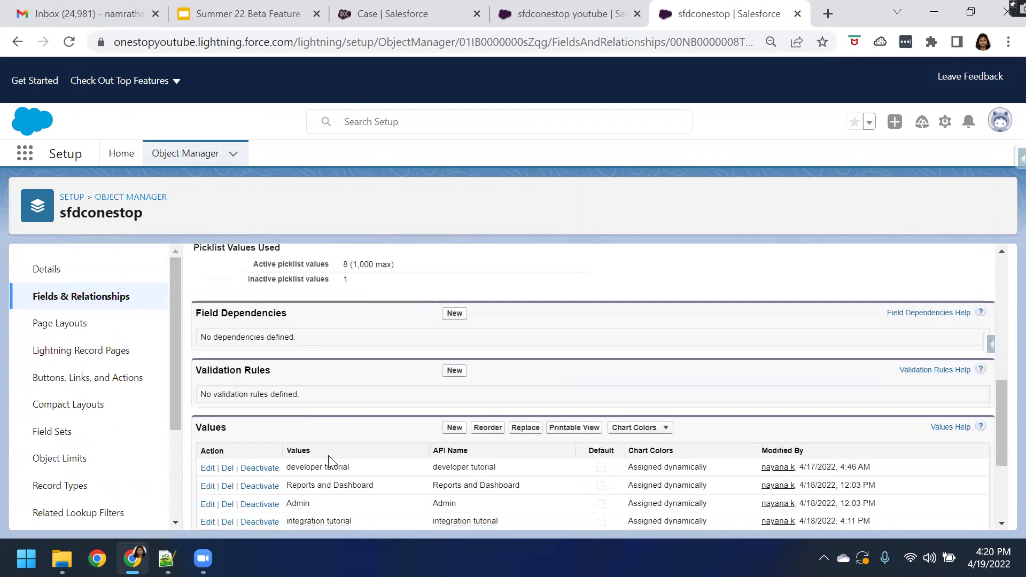
scroll(331, 451, up, 1)
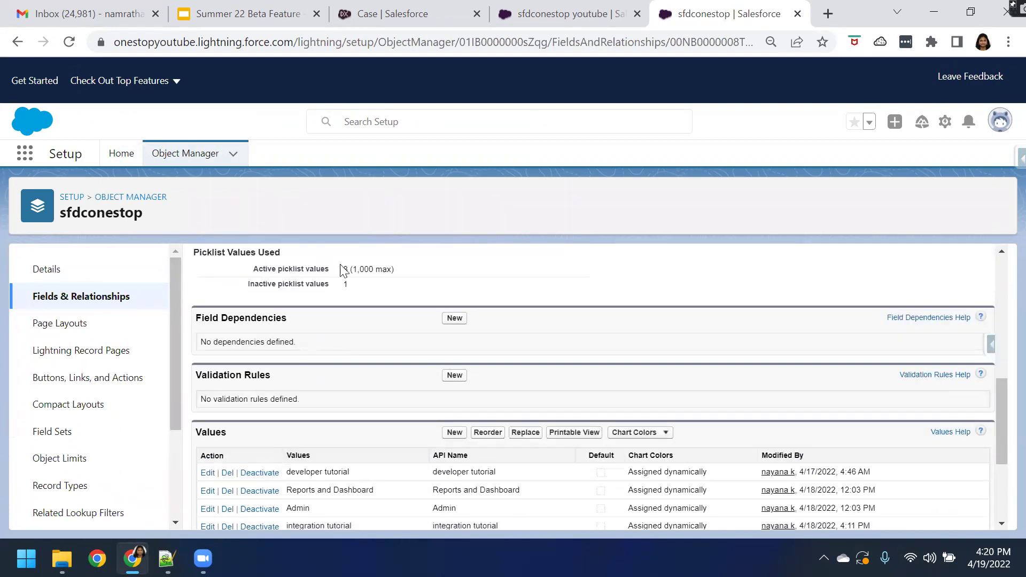
drag(246, 289, 361, 297)
scroll(341, 392, down, 3)
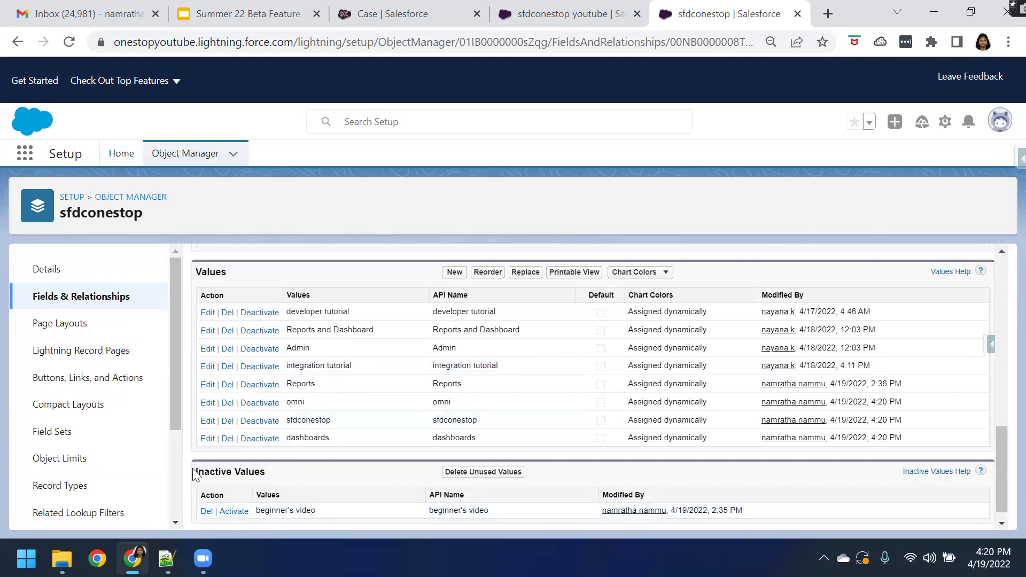
drag(196, 473, 264, 473)
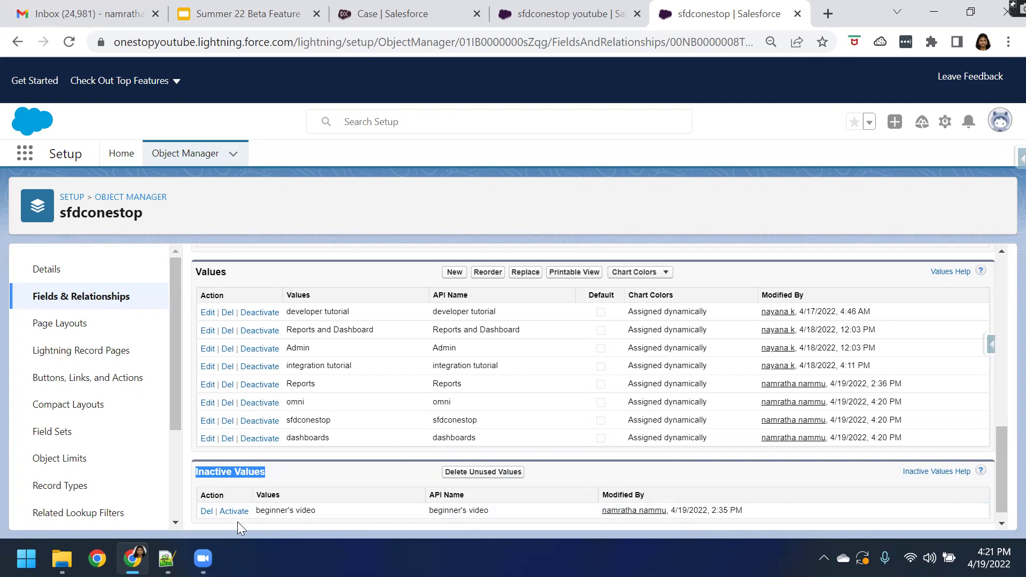
drag(256, 512, 308, 509)
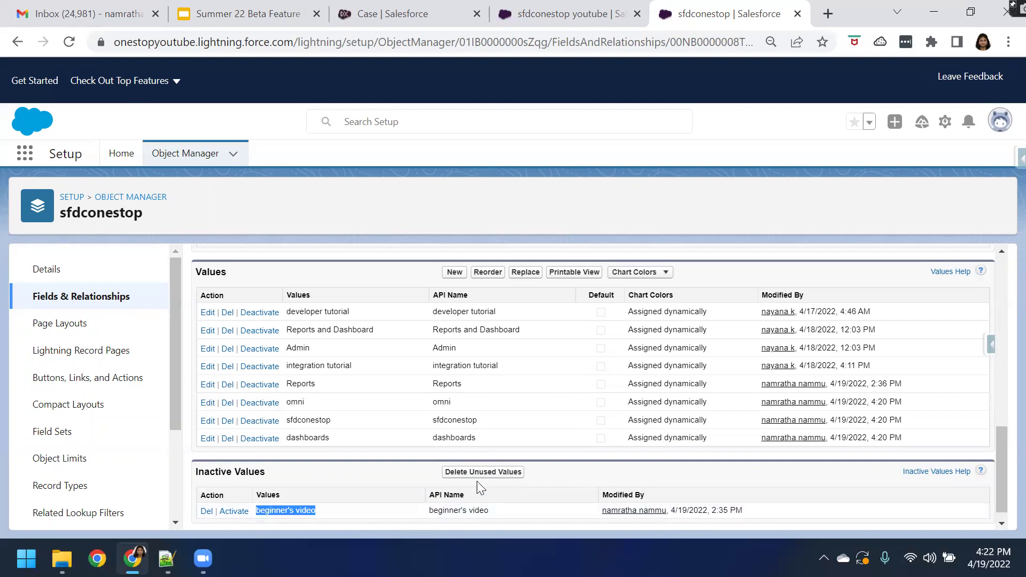
- Deactivate the dashboards, sfdconestop and omni values of the video topics picklist, confirming each one
click(260, 440)
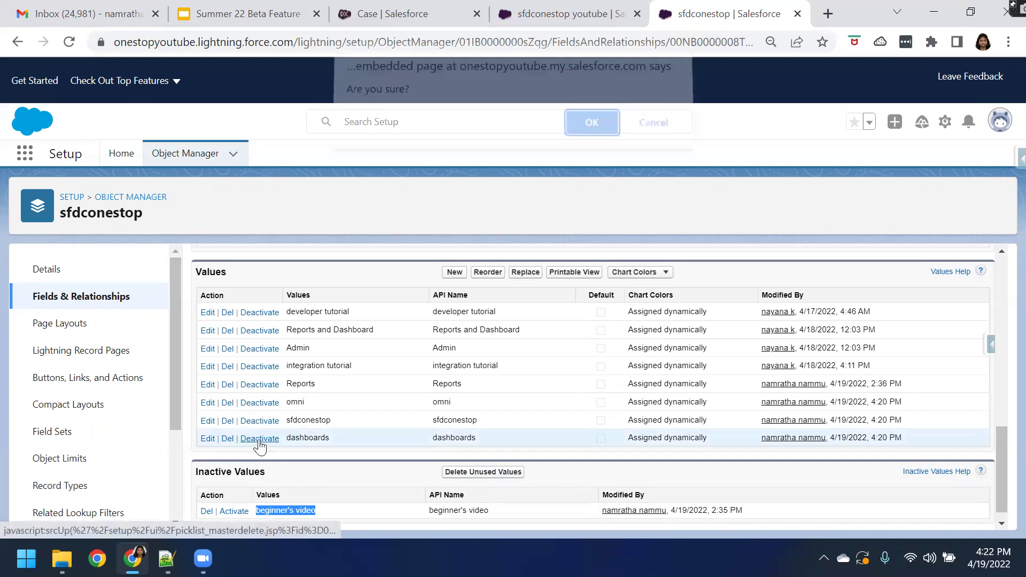
click(580, 134)
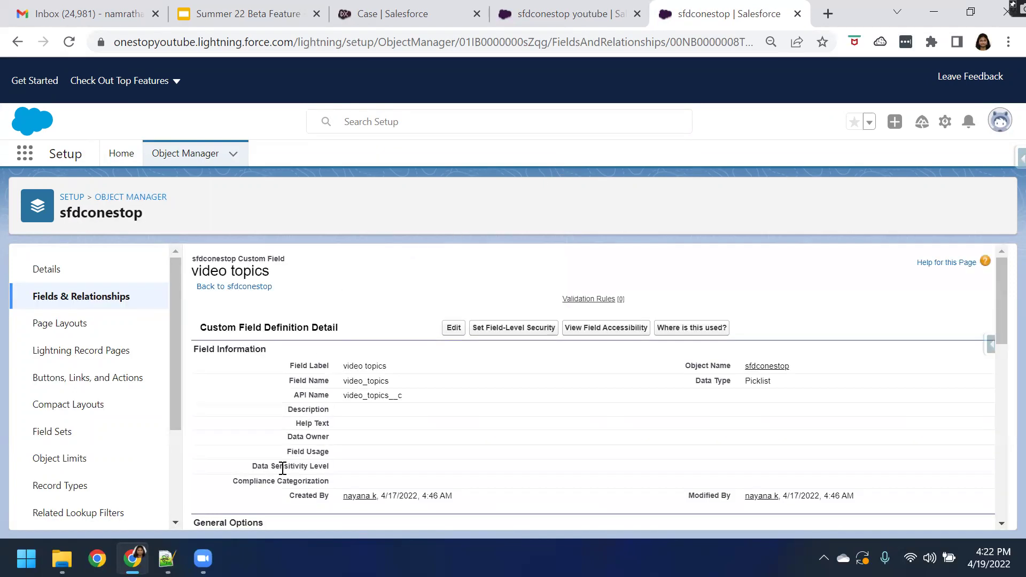
scroll(280, 465, down, 10)
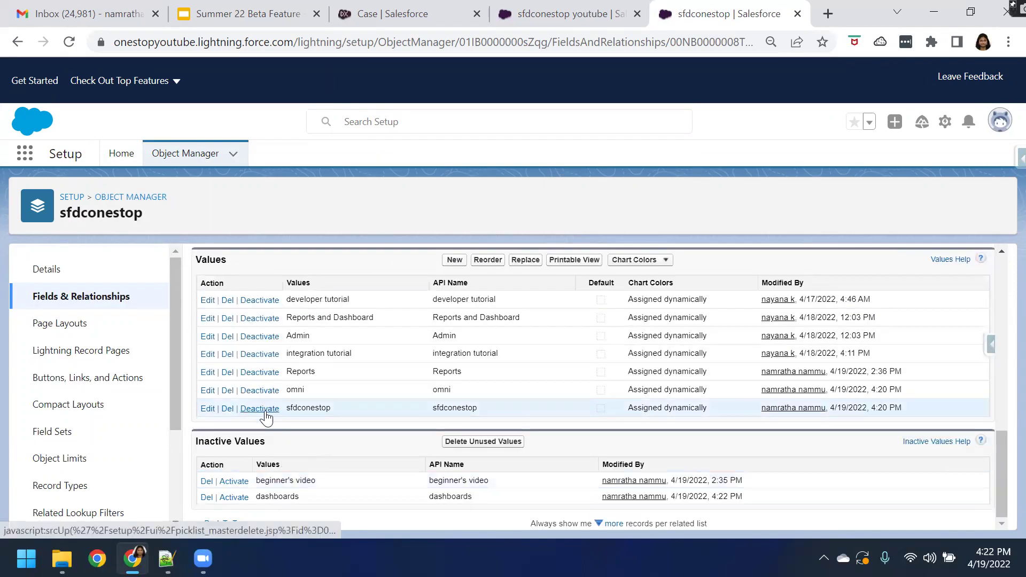
click(262, 408)
click(577, 140)
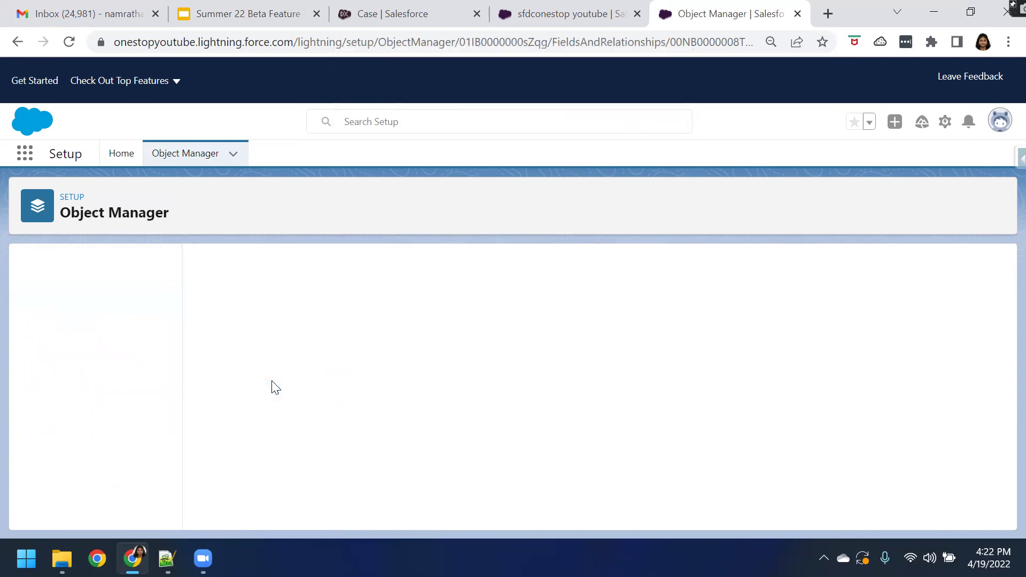
scroll(364, 446, down, 10)
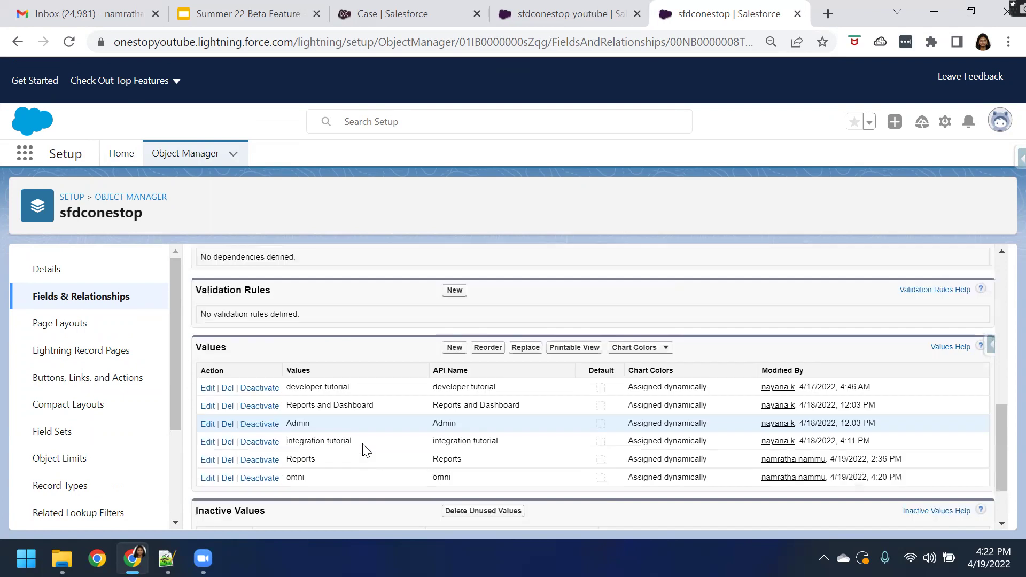
click(266, 395)
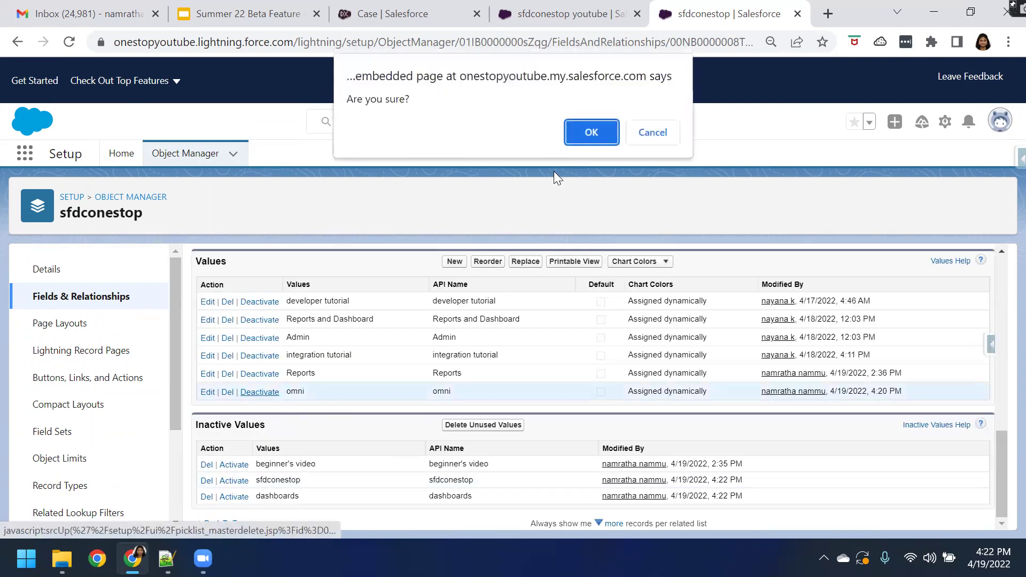
click(582, 129)
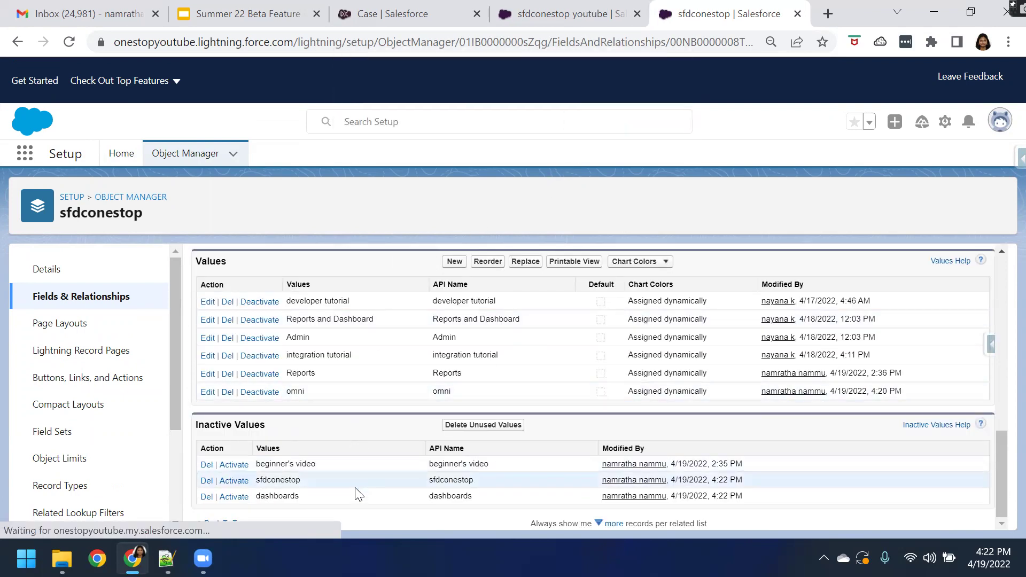
- Delete the unused inactive values of the video topics picklist, confirming the permanent deletion, and recheck the inactive values list
scroll(371, 500, down, 5)
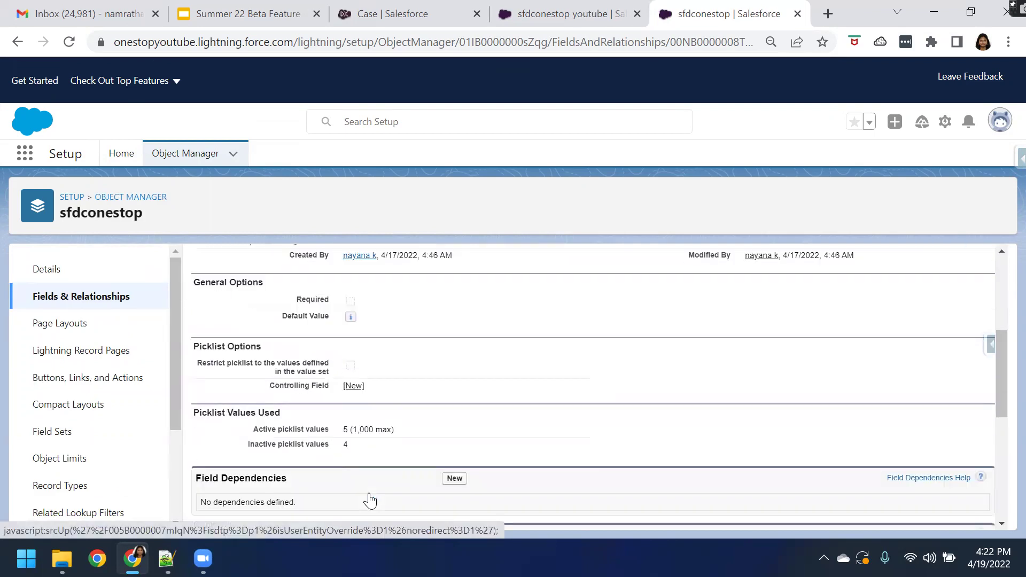
scroll(374, 499, down, 6)
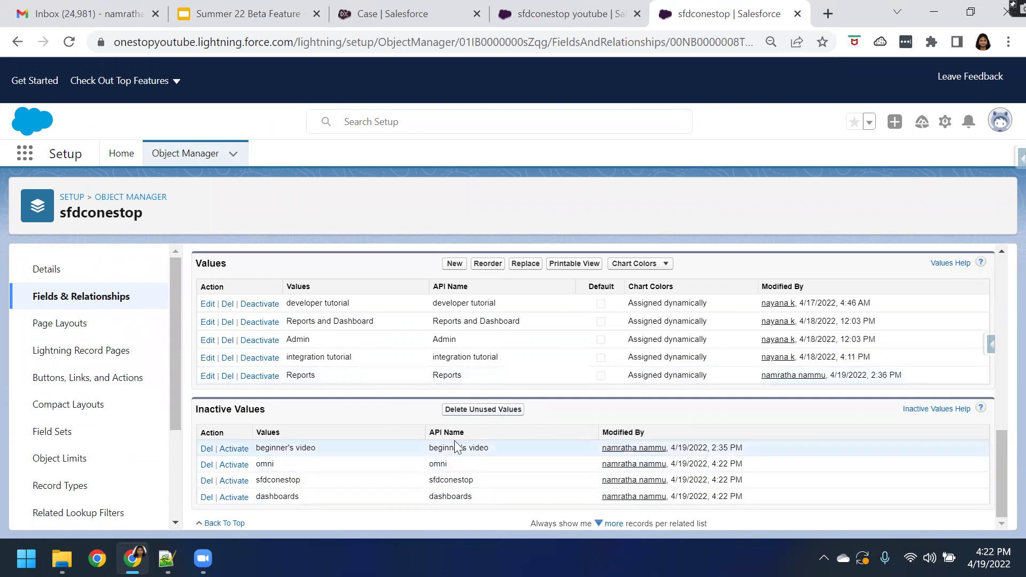
click(492, 420)
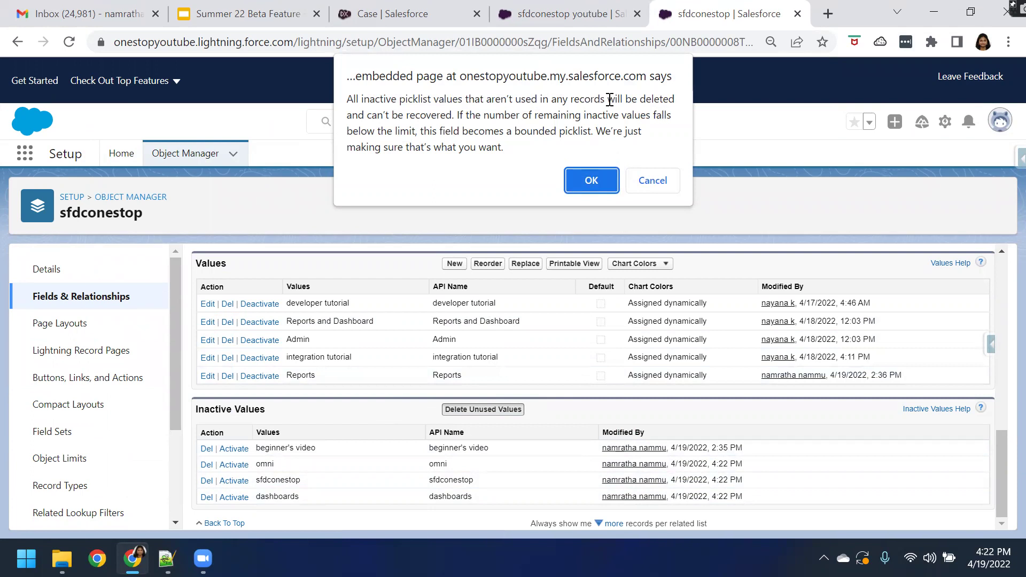
drag(366, 118, 458, 116)
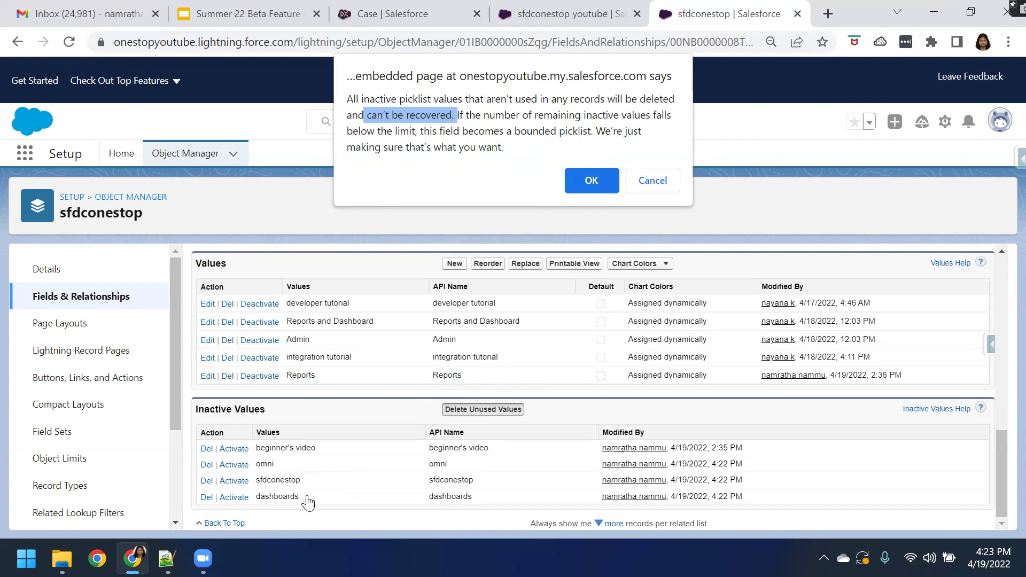
click(592, 181)
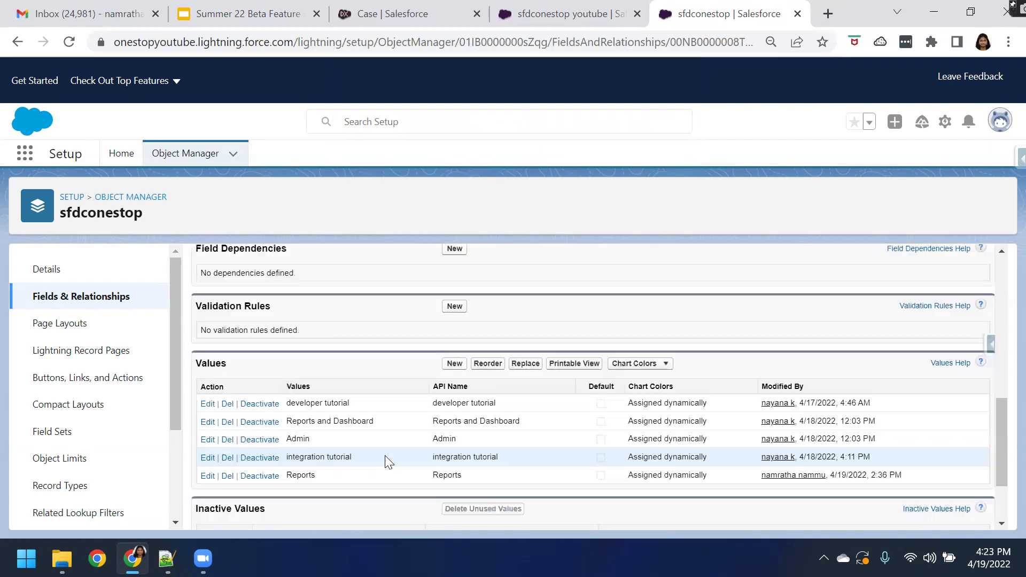
scroll(374, 438, down, 2)
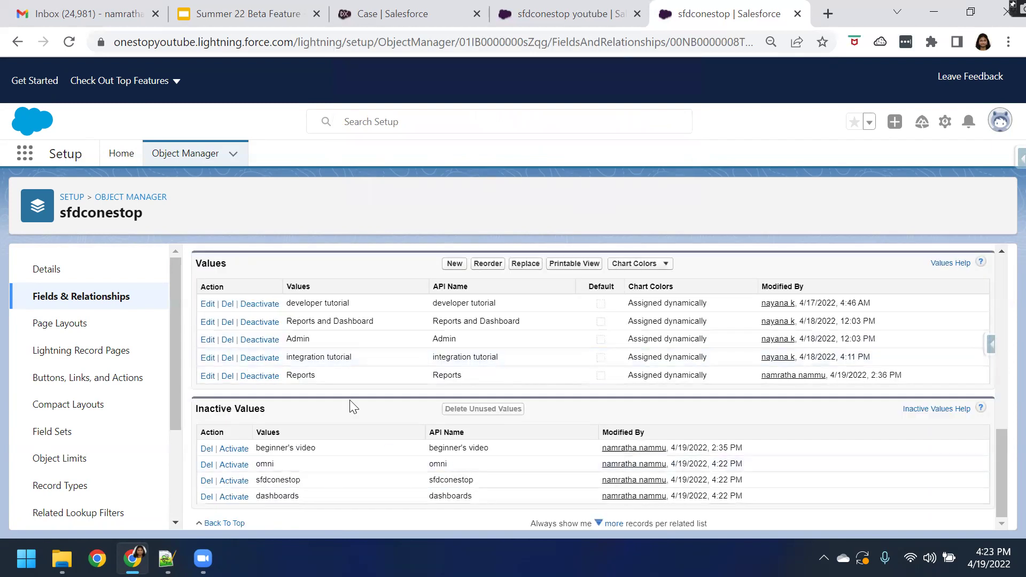
- Search the setup pages for "view" and open View Setup Audit Trail
click(120, 160)
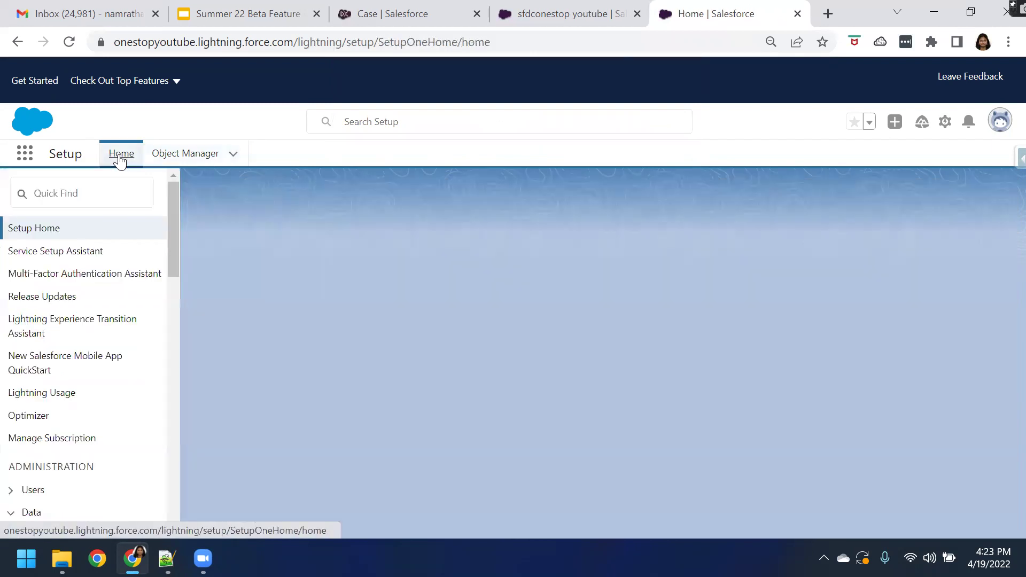
click(93, 194)
text(sta)
key(BackSpace)
key(BackSpace)
key(BackSpace)
text(view)
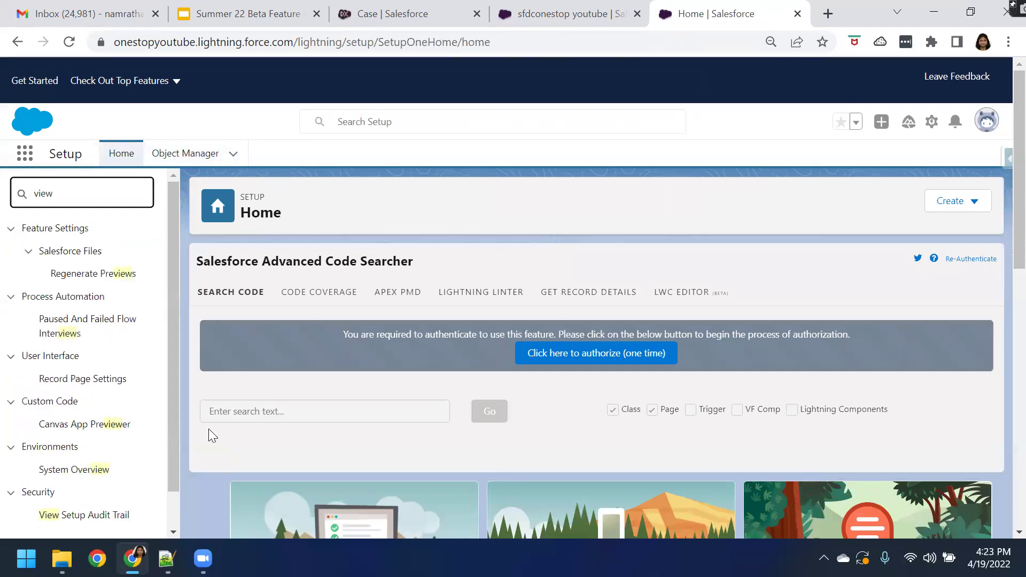
scroll(80, 481, down, 1)
click(80, 475)
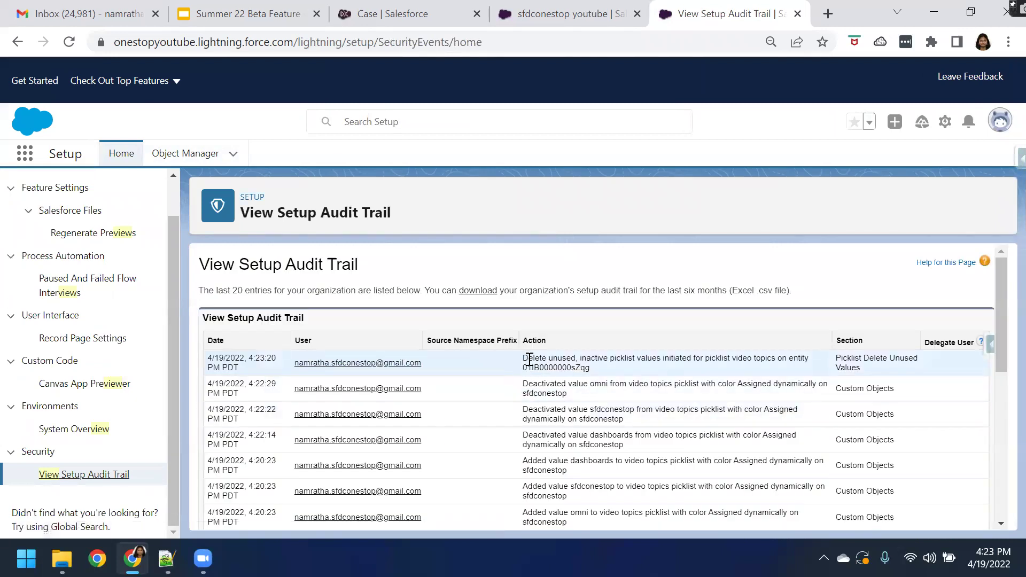
- Examine the newest audit trail entry for its action, picklist name and entity ID
drag(521, 355, 591, 369)
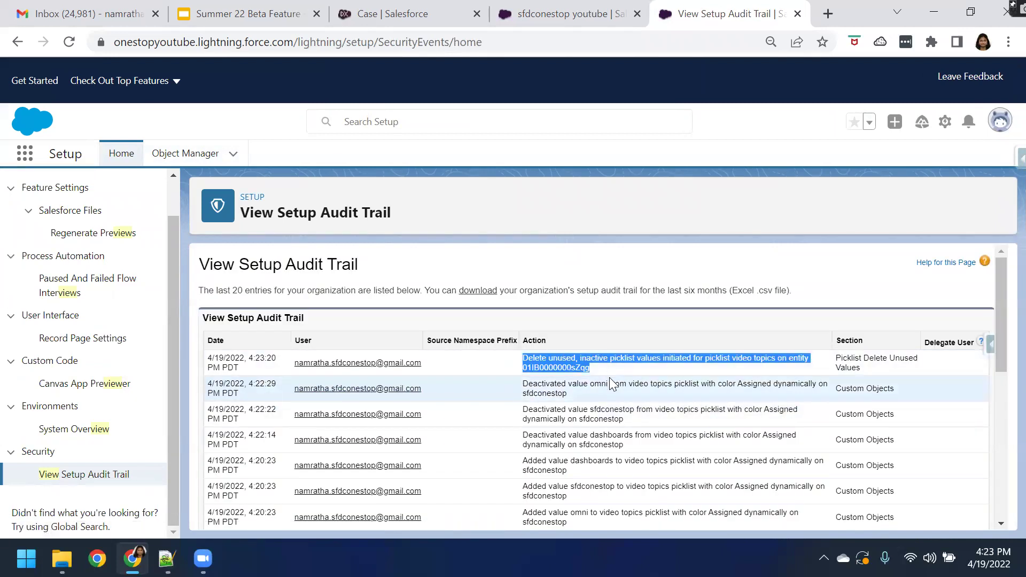
click(609, 369)
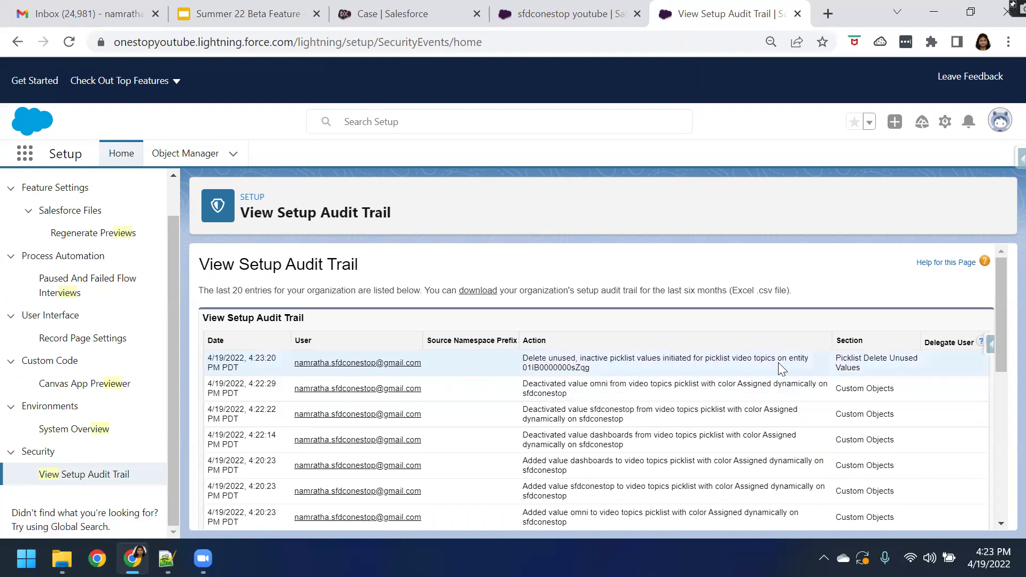
drag(731, 354, 778, 358)
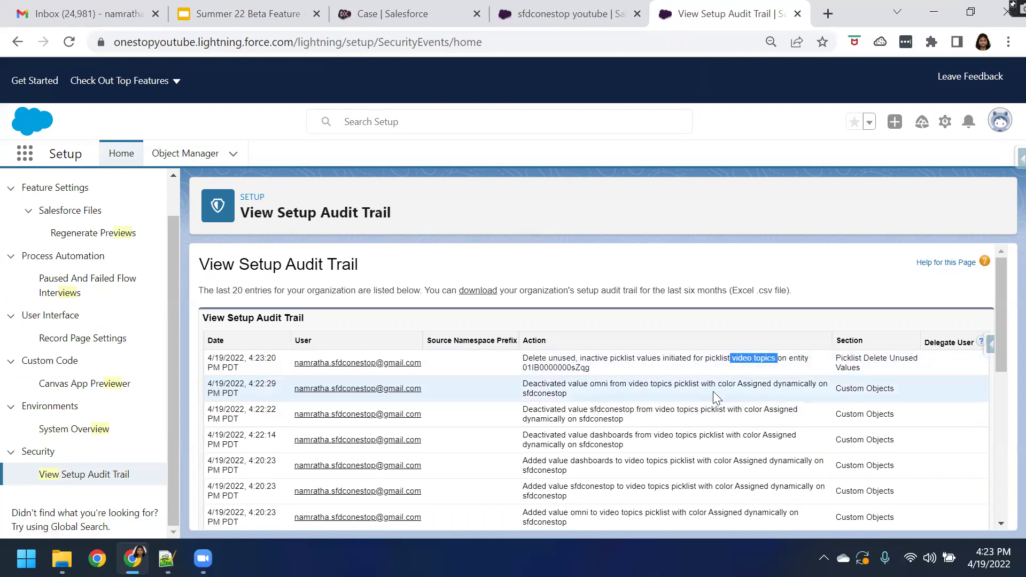
double_click(556, 369)
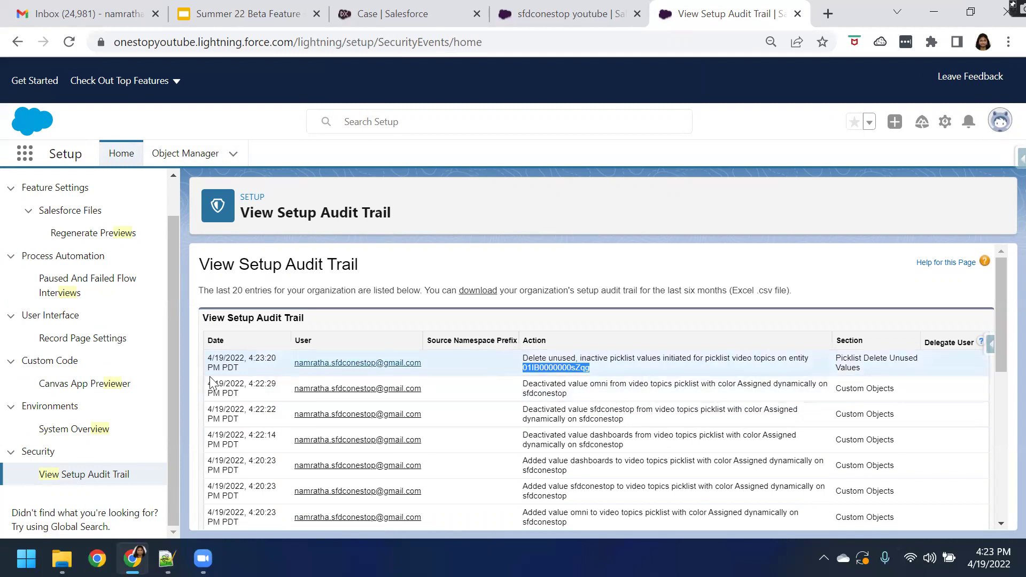
- Switch to Gmail, refresh the inbox and read the latest Salesforce Picklist Delete Unused Inactive Values Job Status email
click(80, 13)
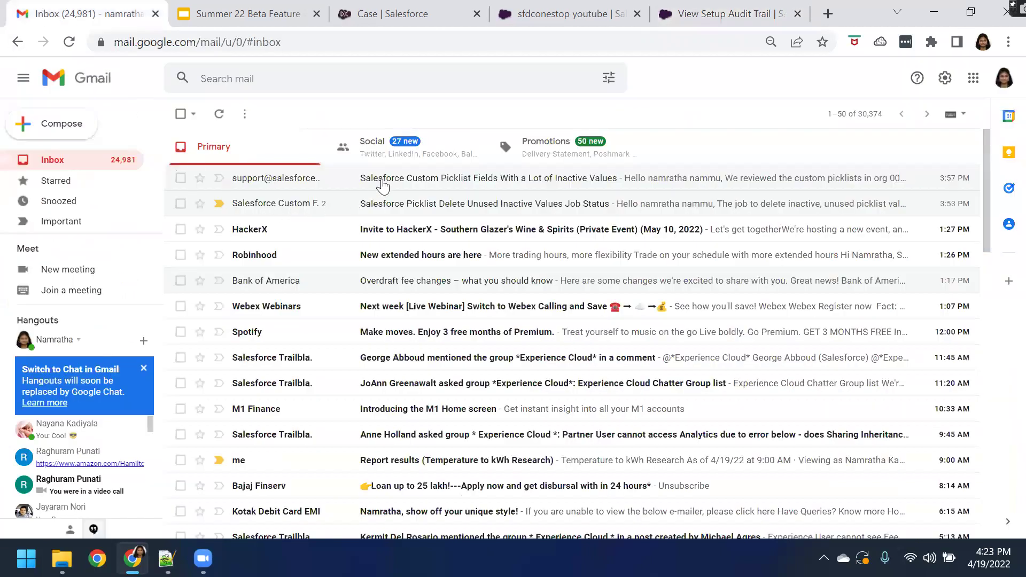
click(218, 113)
click(445, 180)
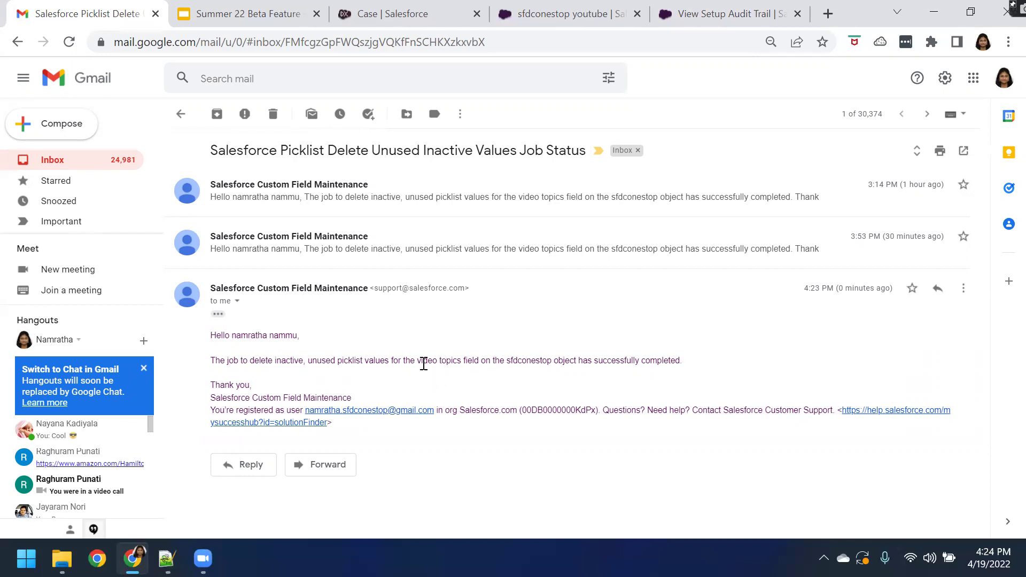
drag(416, 363, 551, 361)
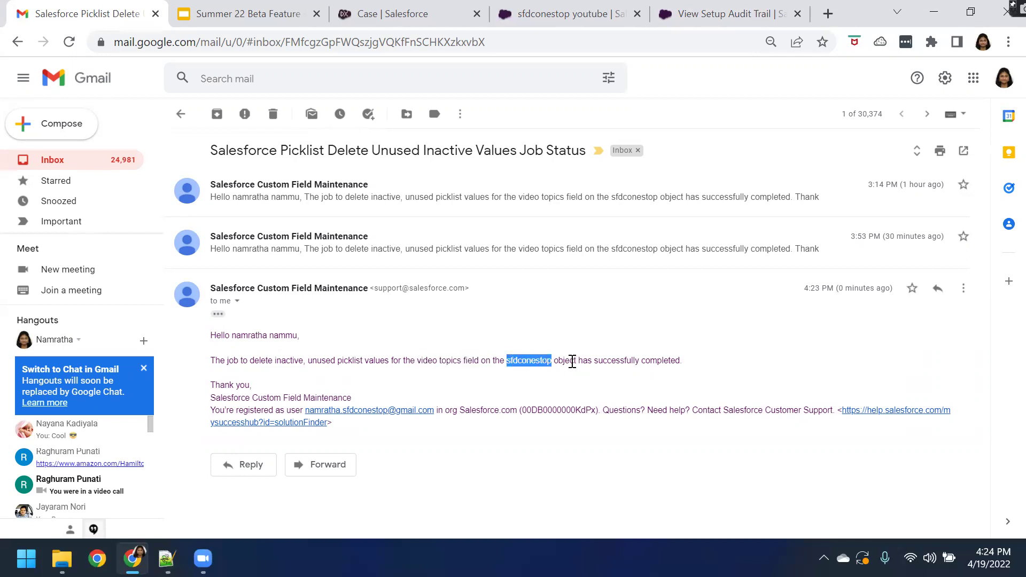
double_click(572, 362)
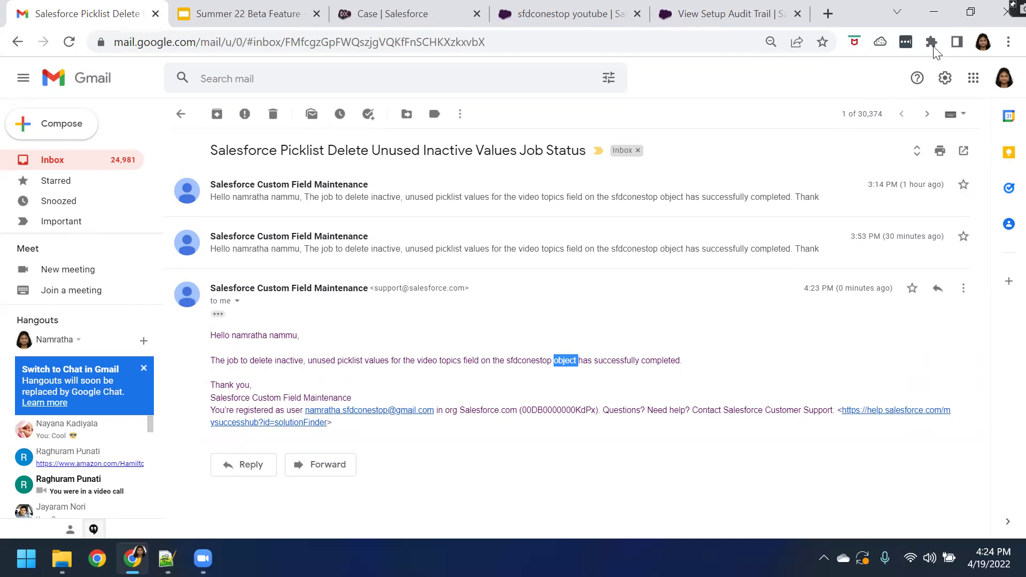
- Return to Salesforce Setup, search Object Manager for "sfdc" and open the sfdconestop object
click(971, 12)
click(679, 81)
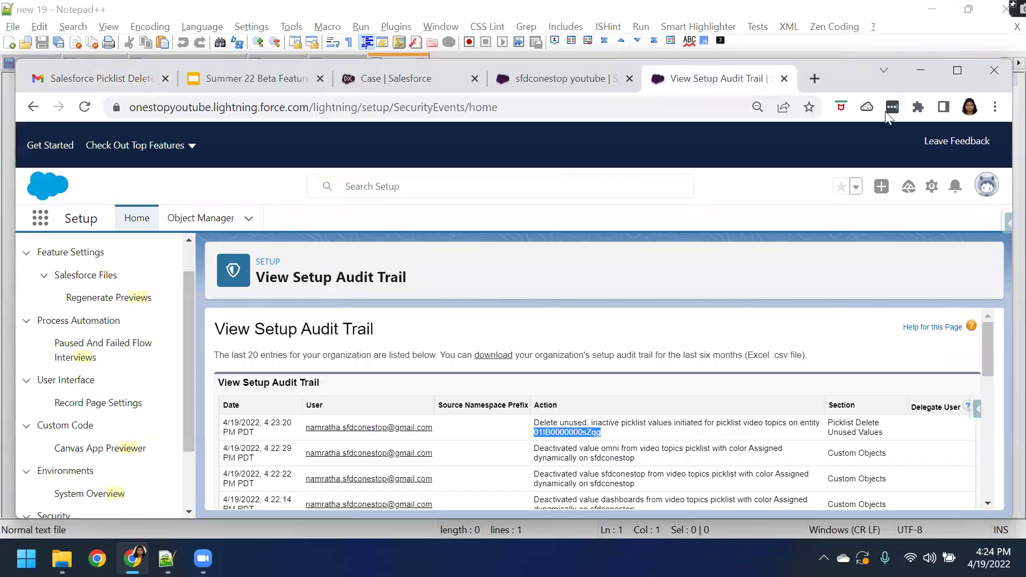
click(957, 71)
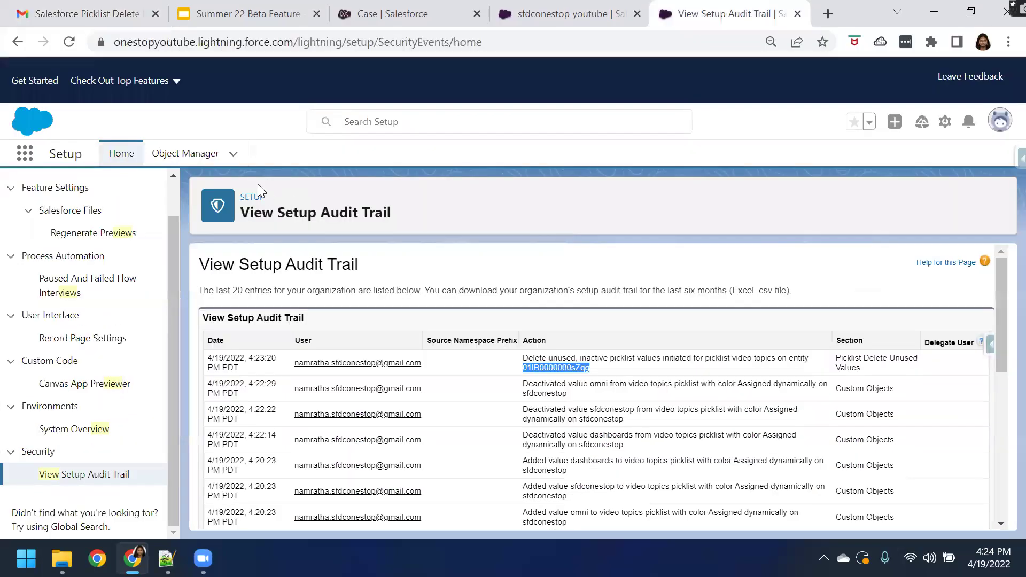
click(173, 155)
click(718, 205)
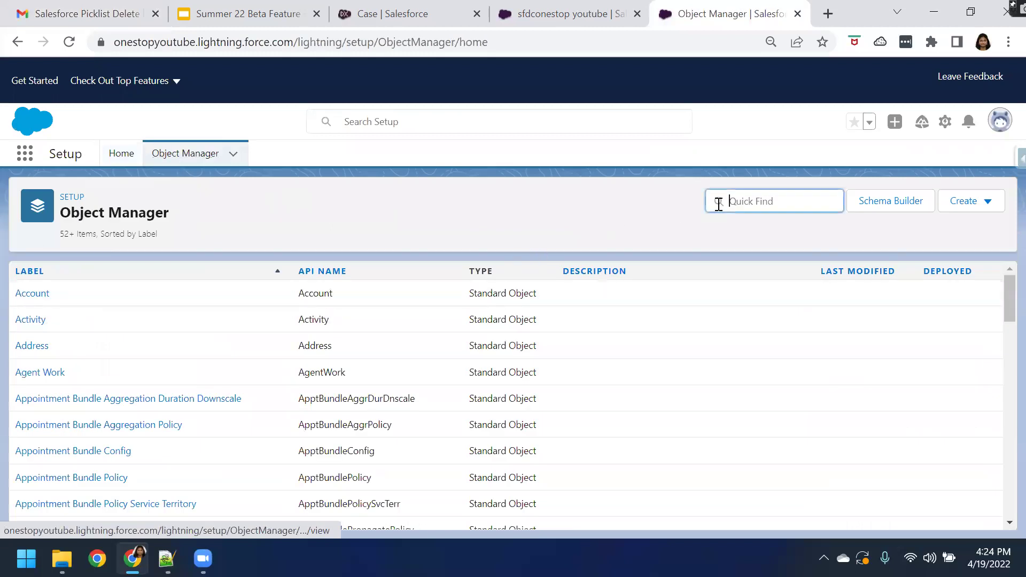
text(sfdc)
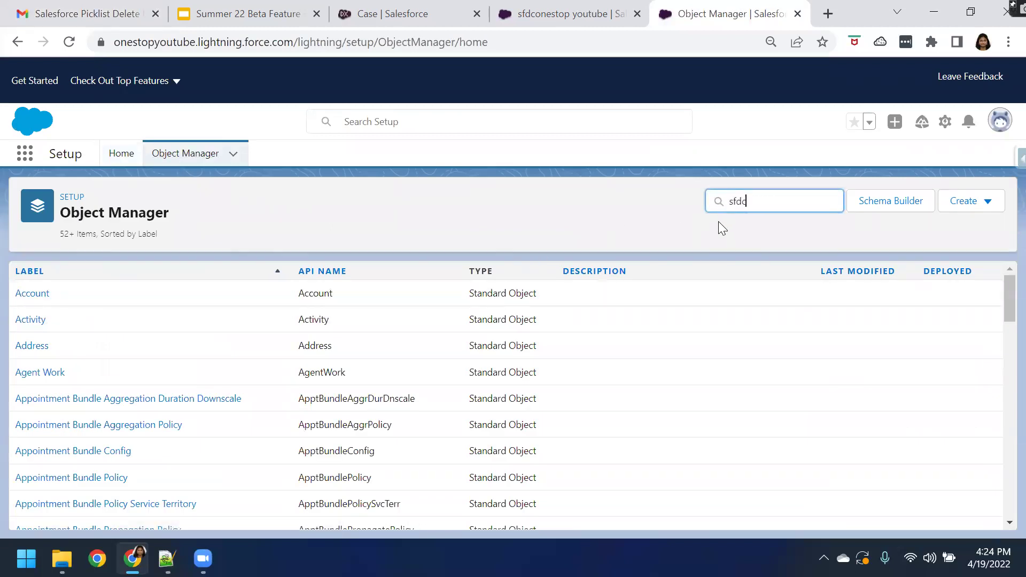
click(54, 298)
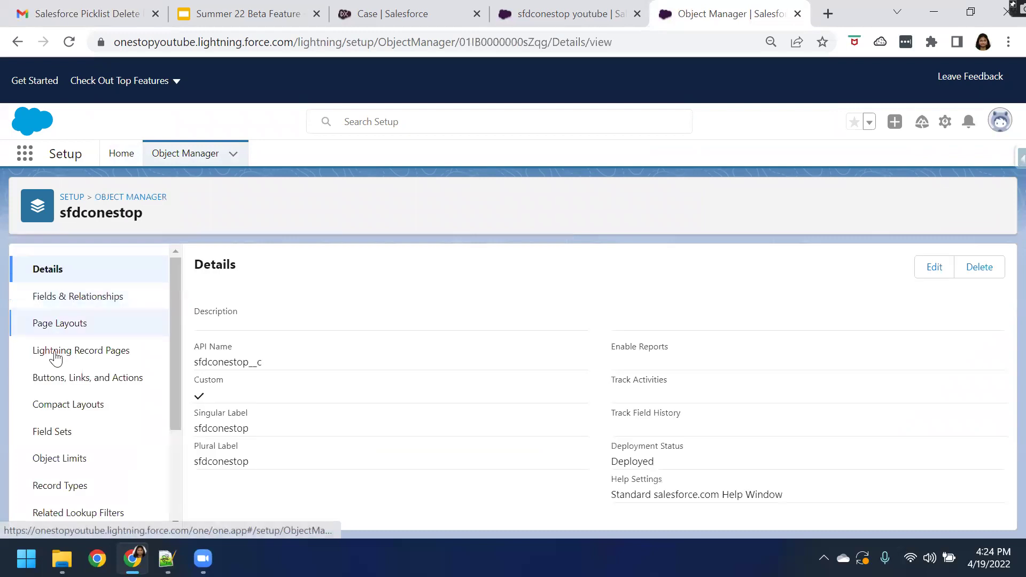
- Open the sfdconestop object's video topics field and check which inactive values remain
click(89, 296)
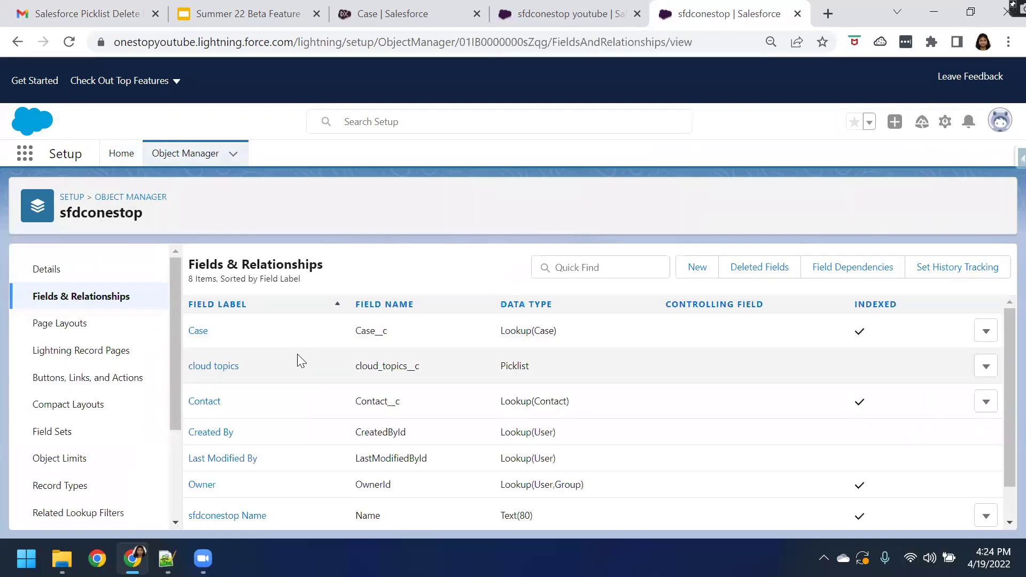
scroll(294, 366, down, 2)
click(212, 512)
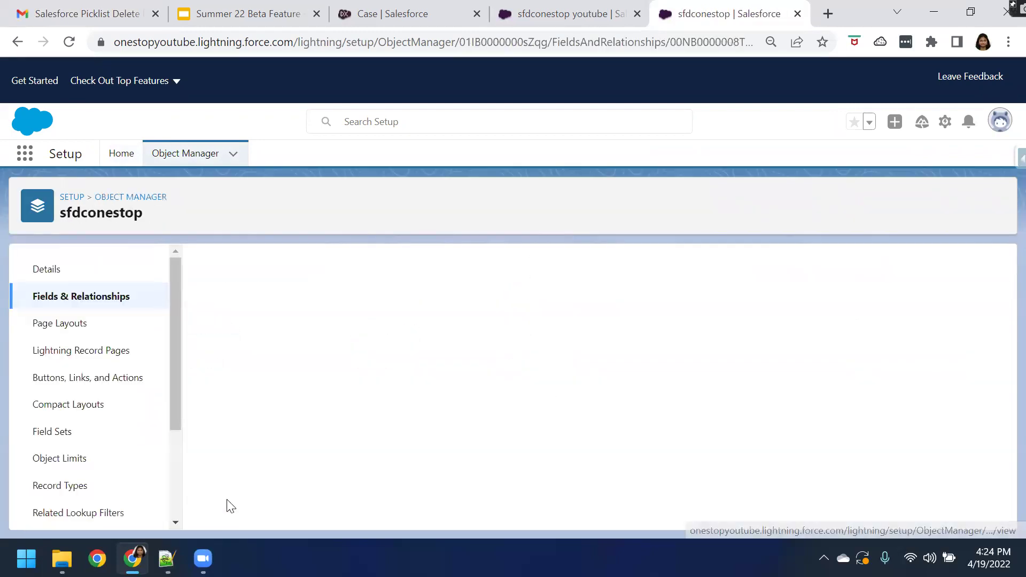
scroll(296, 414, down, 5)
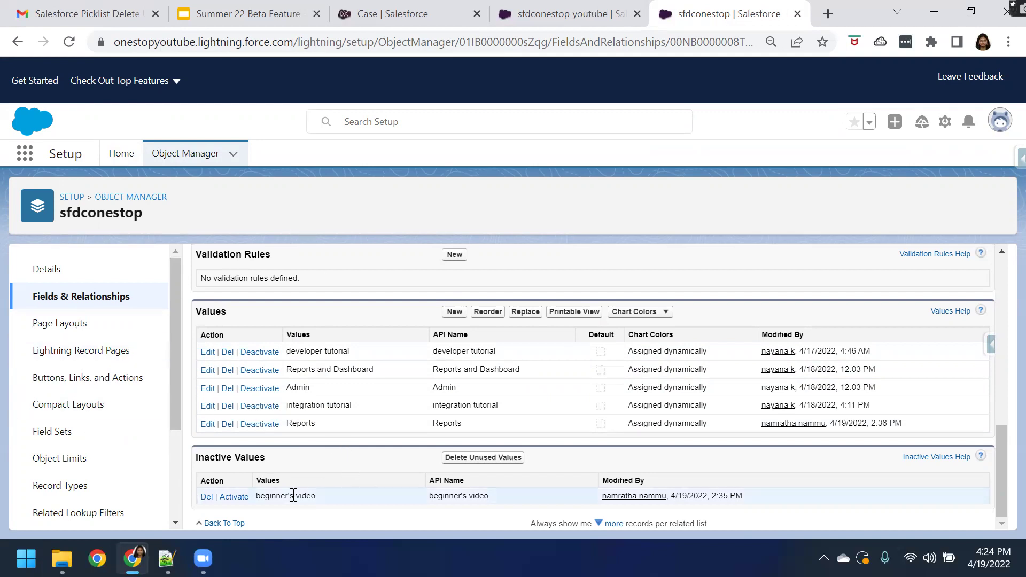
drag(257, 496, 313, 494)
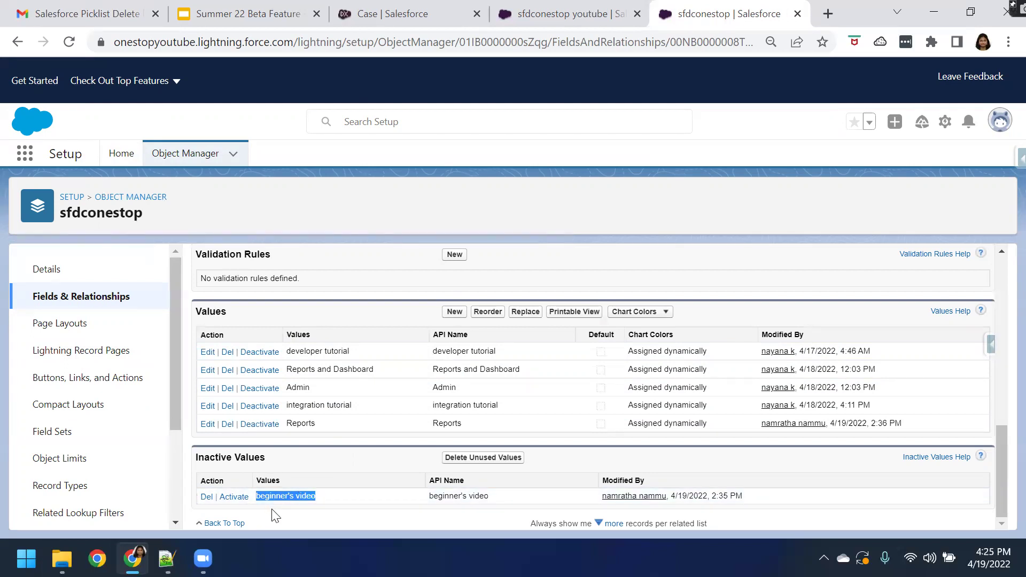
- Open the sfdconestop youtube record and check its video topics value
click(961, 18)
scroll(387, 460, down, 2)
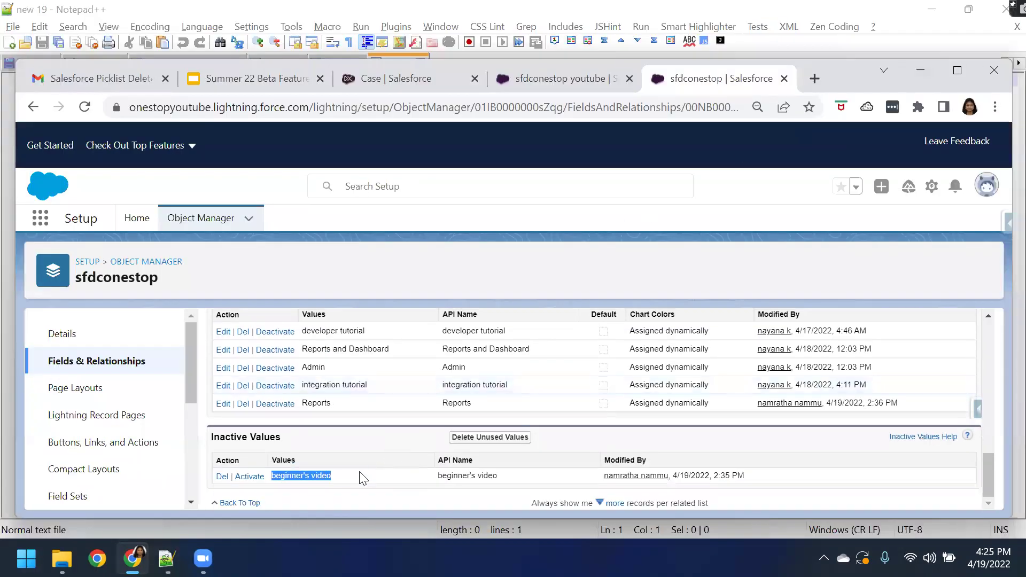
click(534, 80)
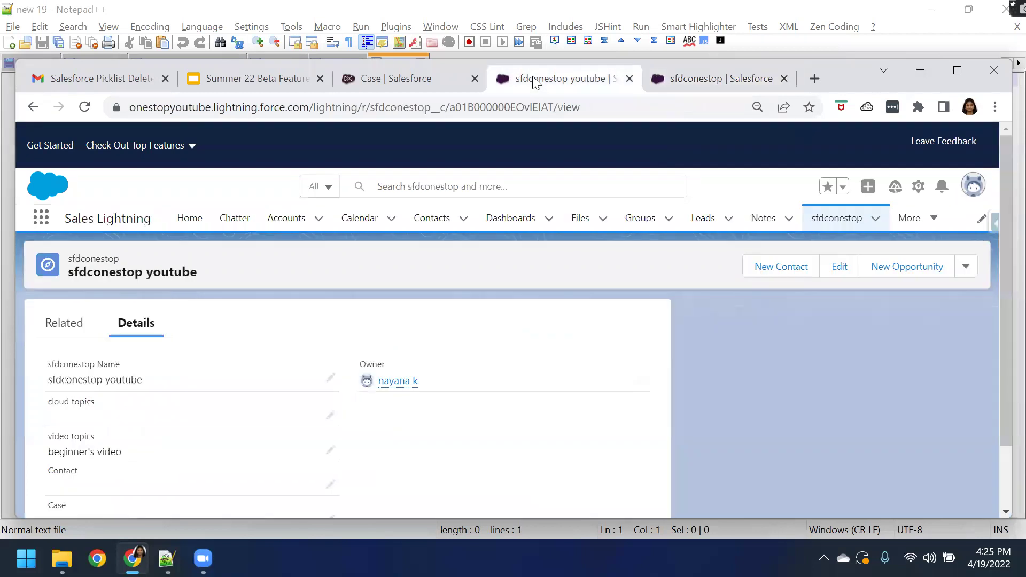
click(957, 71)
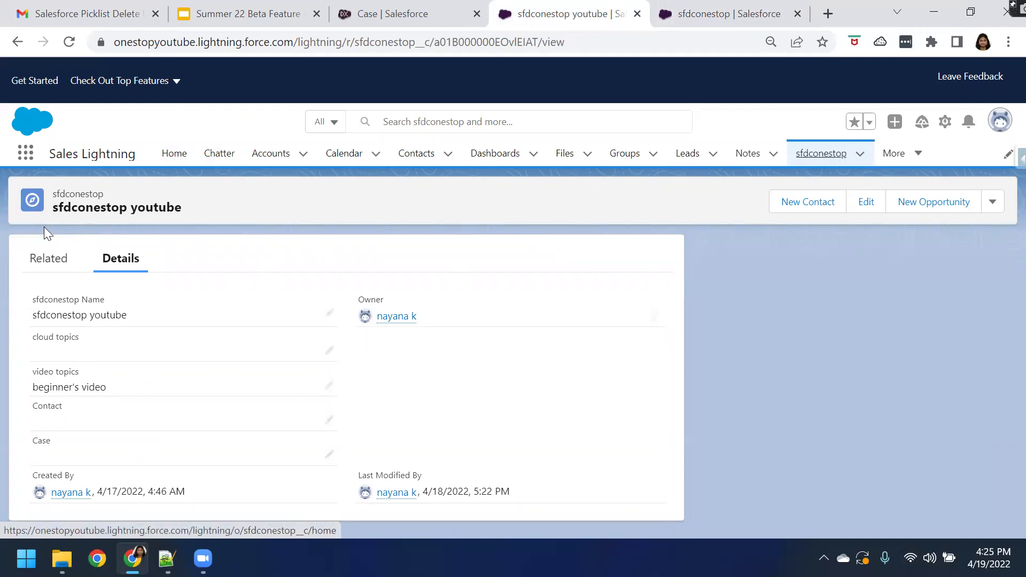
drag(51, 208, 182, 207)
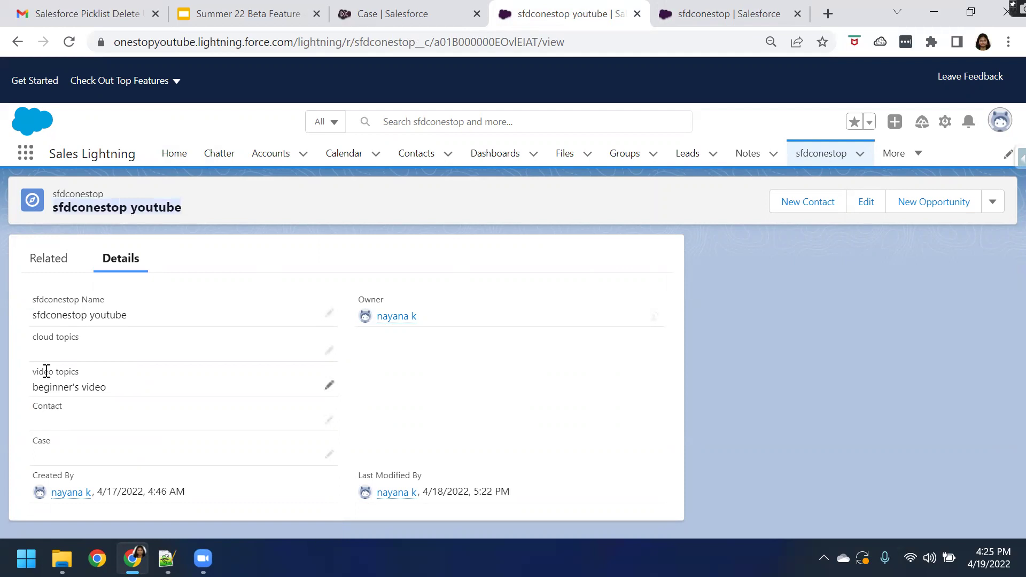
drag(33, 370, 127, 392)
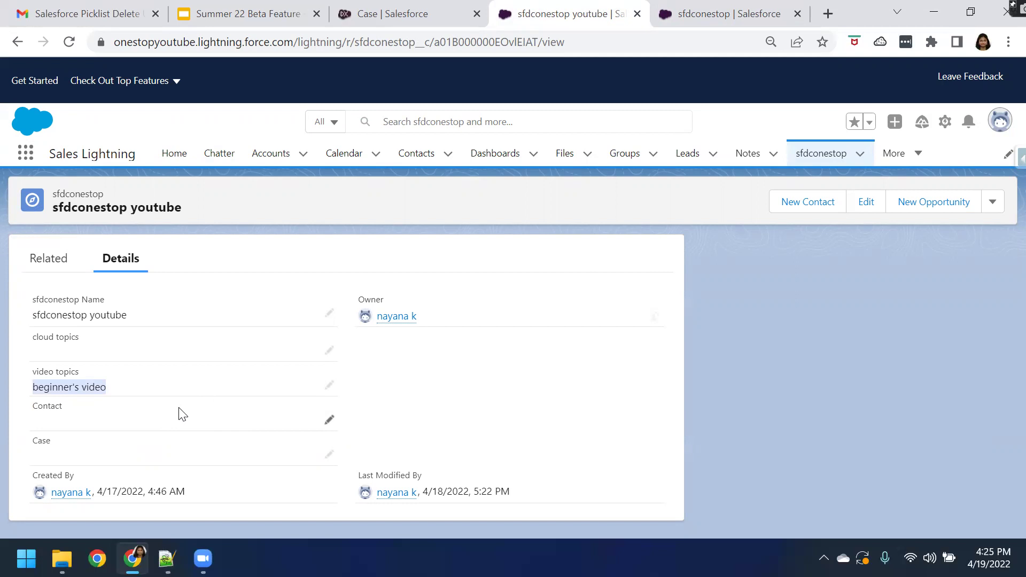
- Change the sfdconestop youtube record's video topics to developer tutorial and save the record
click(331, 386)
key(F5)
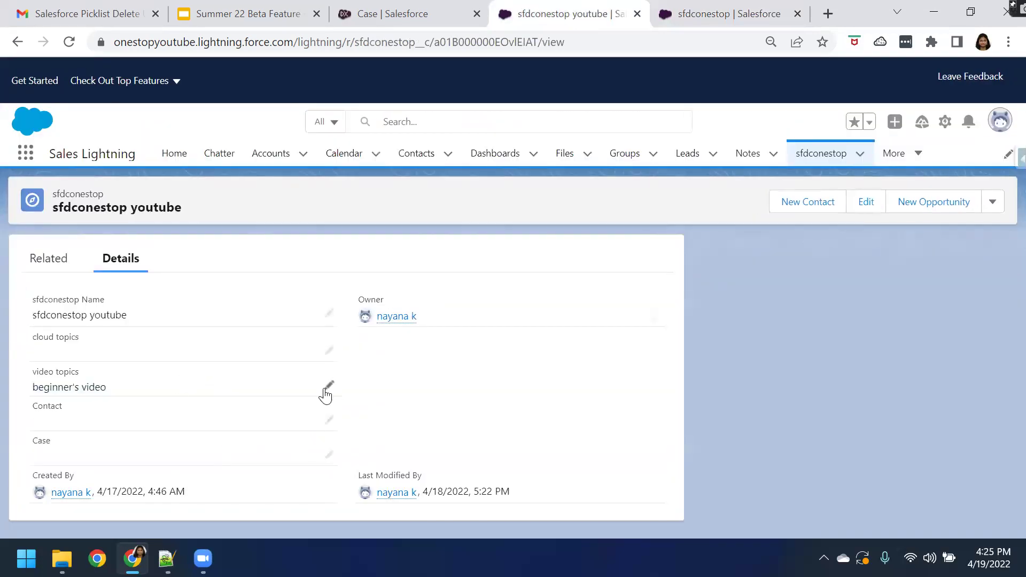
click(326, 393)
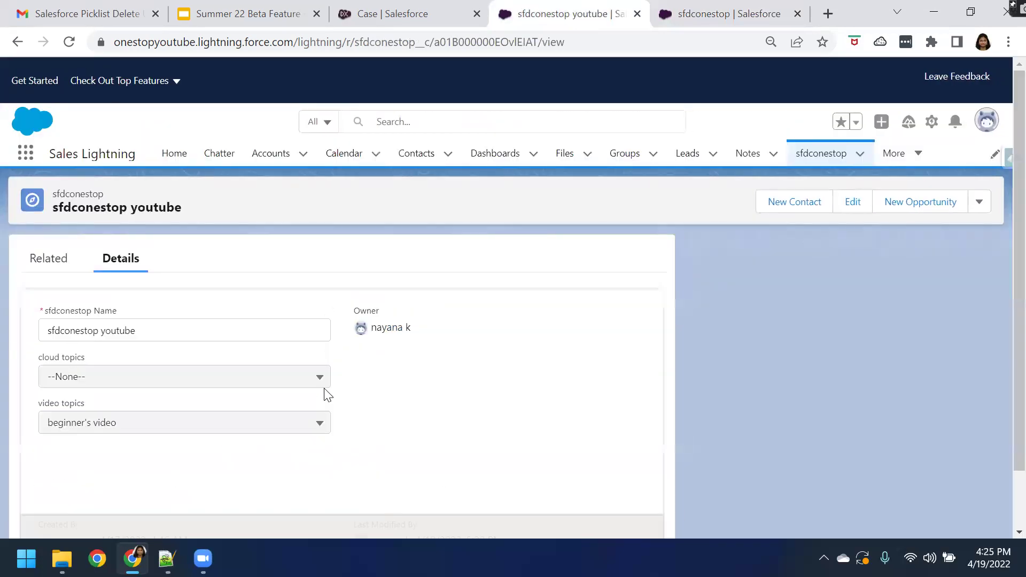
click(119, 430)
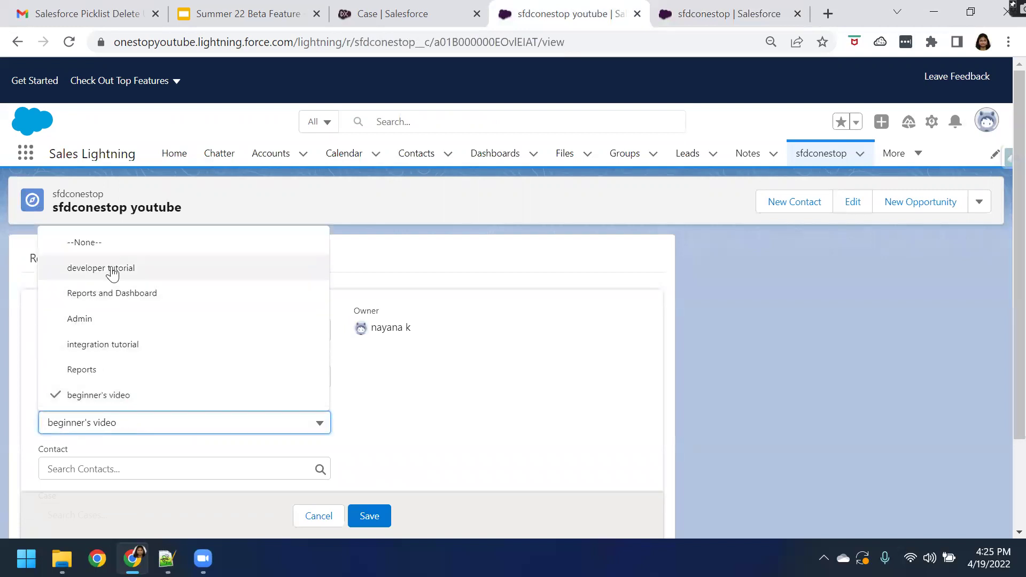
click(112, 273)
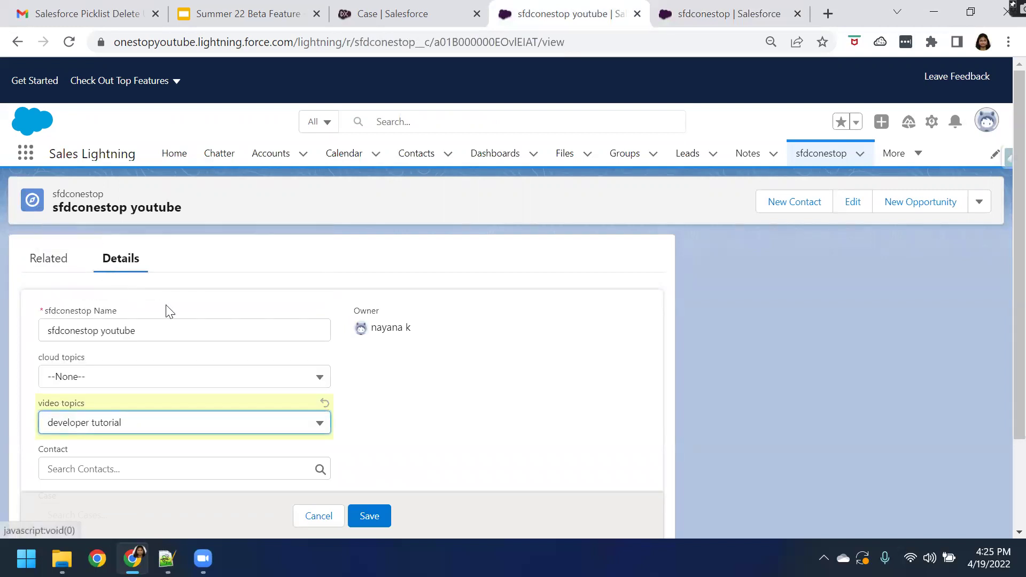
click(368, 515)
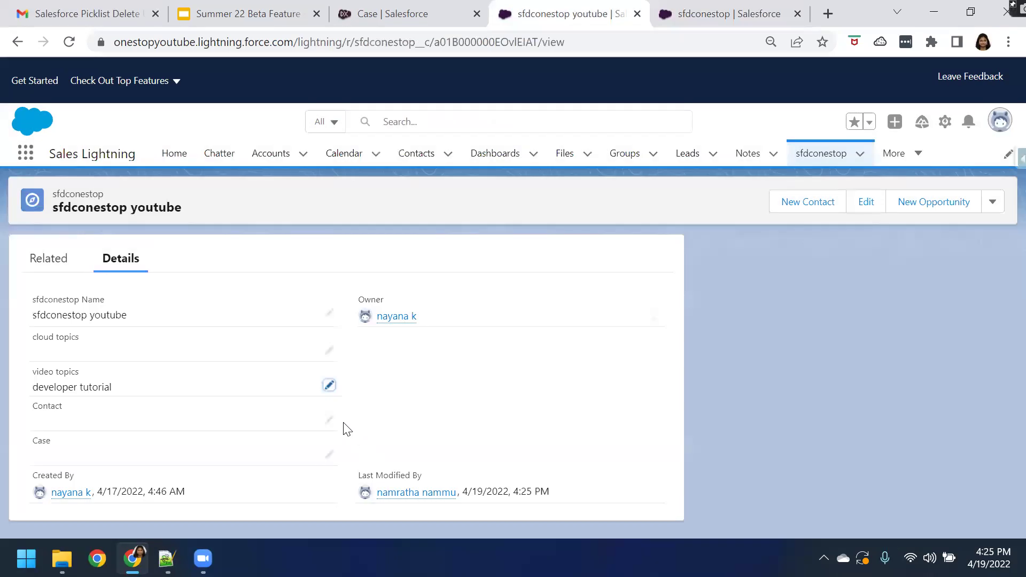
- Return to the video topics field definition and delete its unused inactive values, confirming the deletion
click(970, 12)
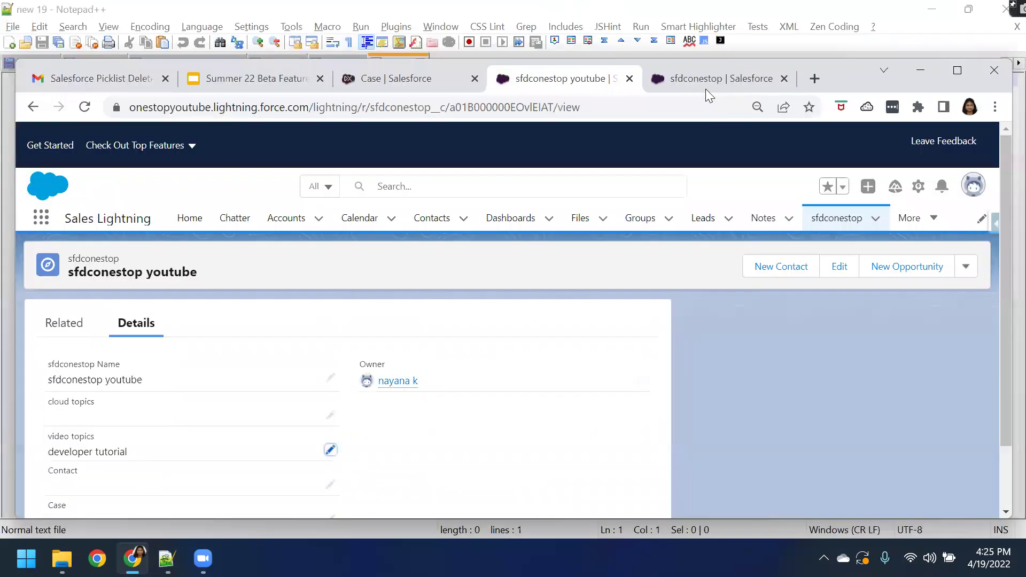
click(705, 81)
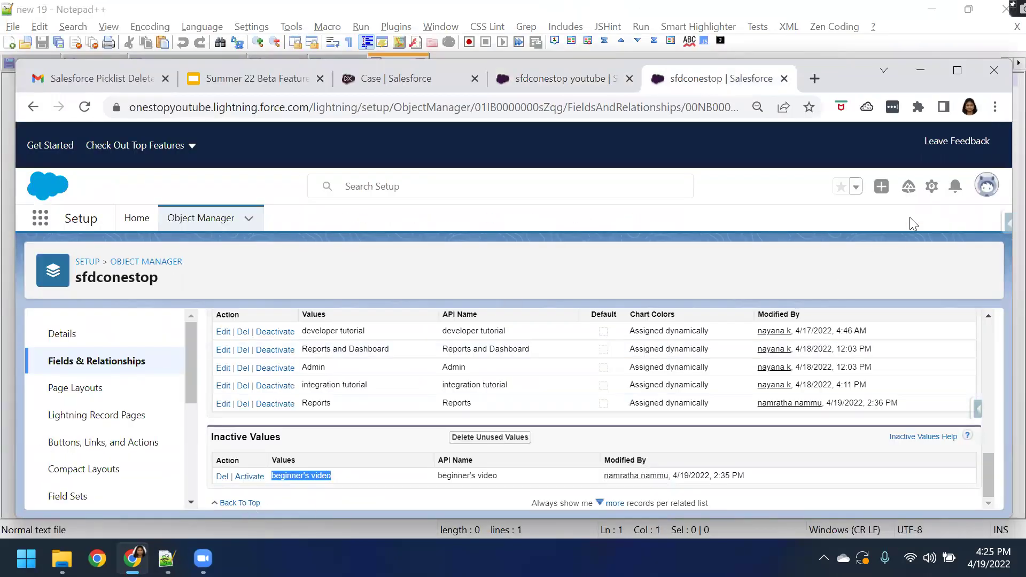
click(949, 74)
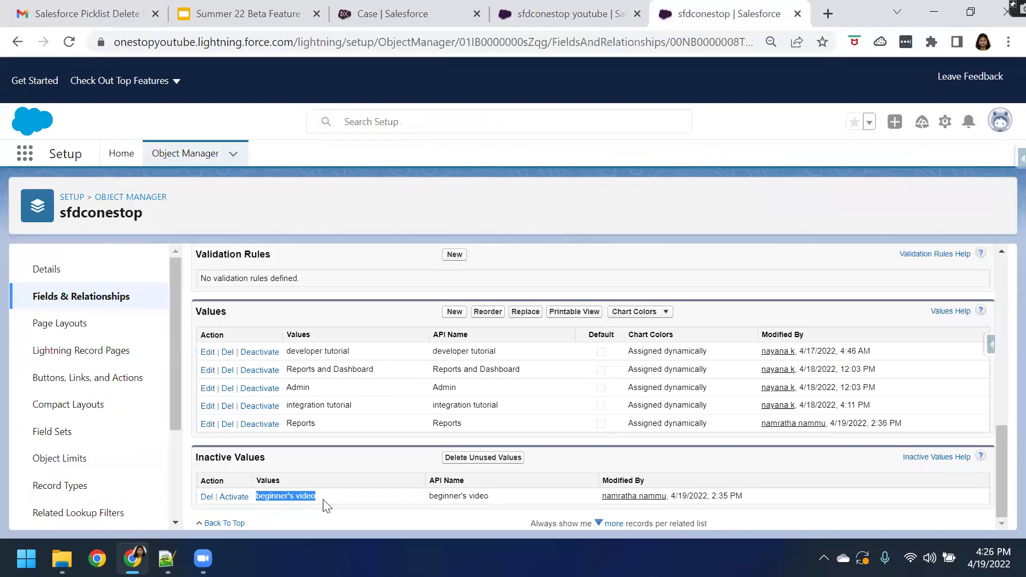
click(478, 459)
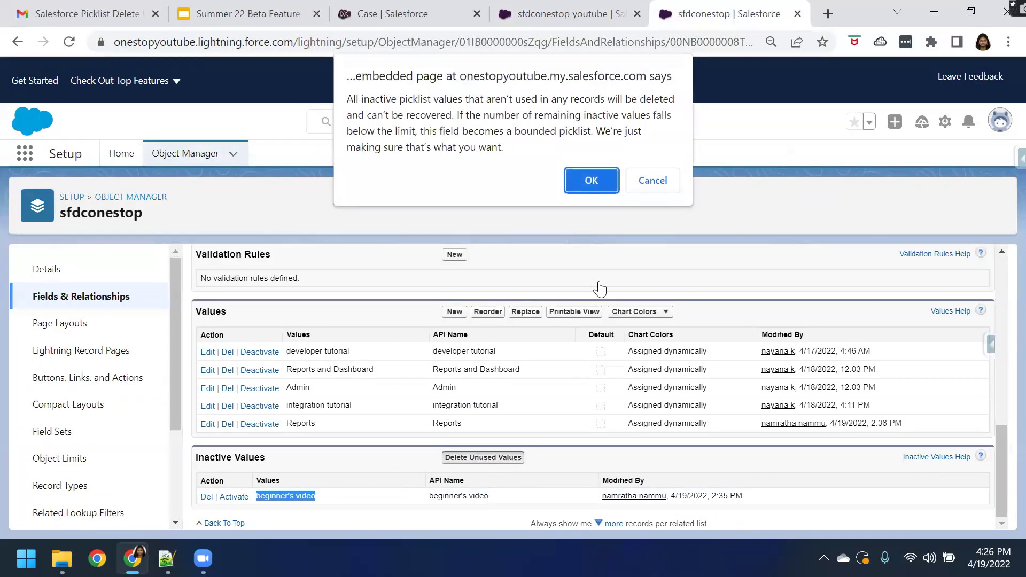
click(592, 179)
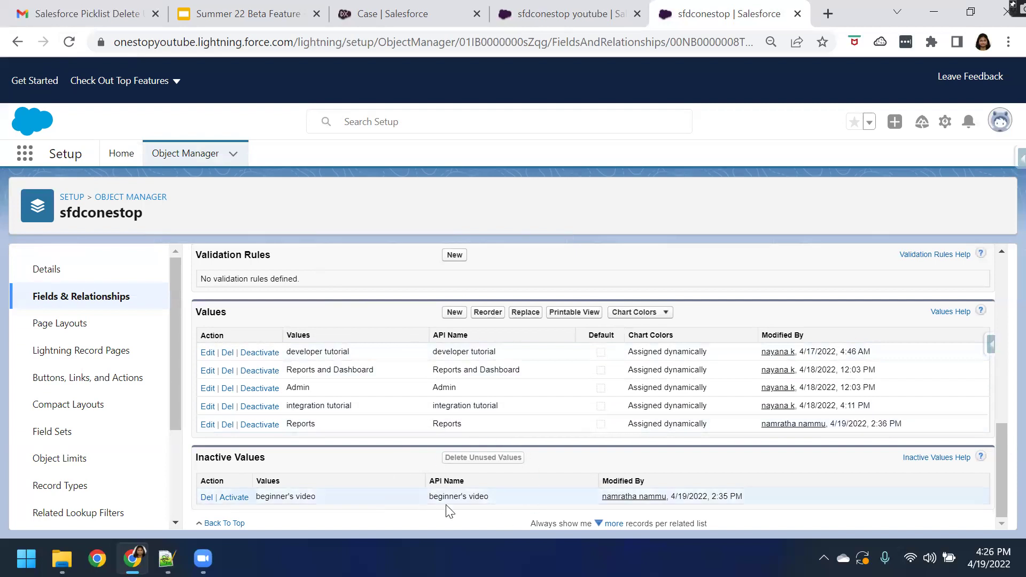
- Reload the video topics field page and check whether beginner's video is still among the inactive values
click(73, 41)
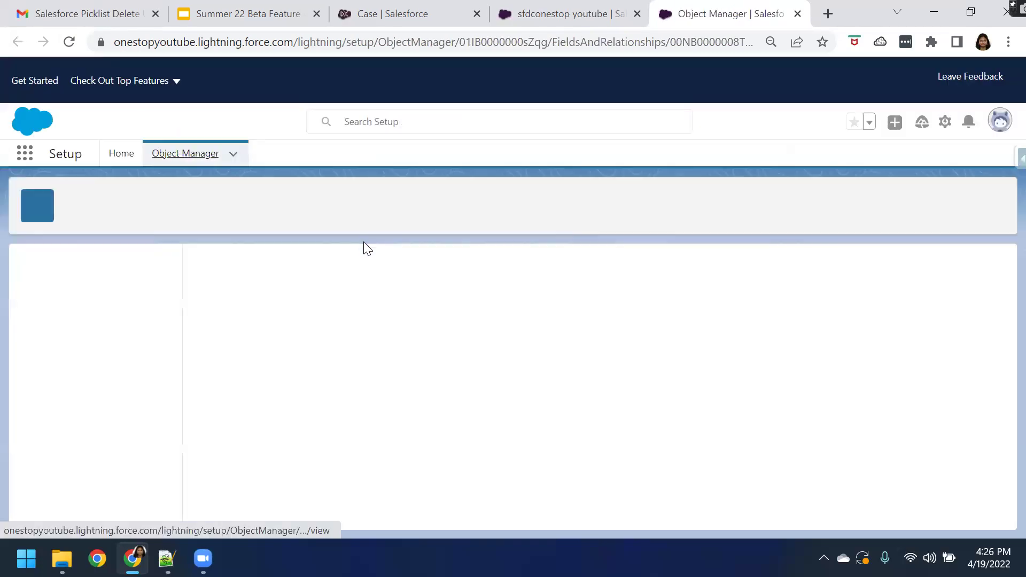
scroll(290, 378, down, 2)
scroll(290, 378, down, 8)
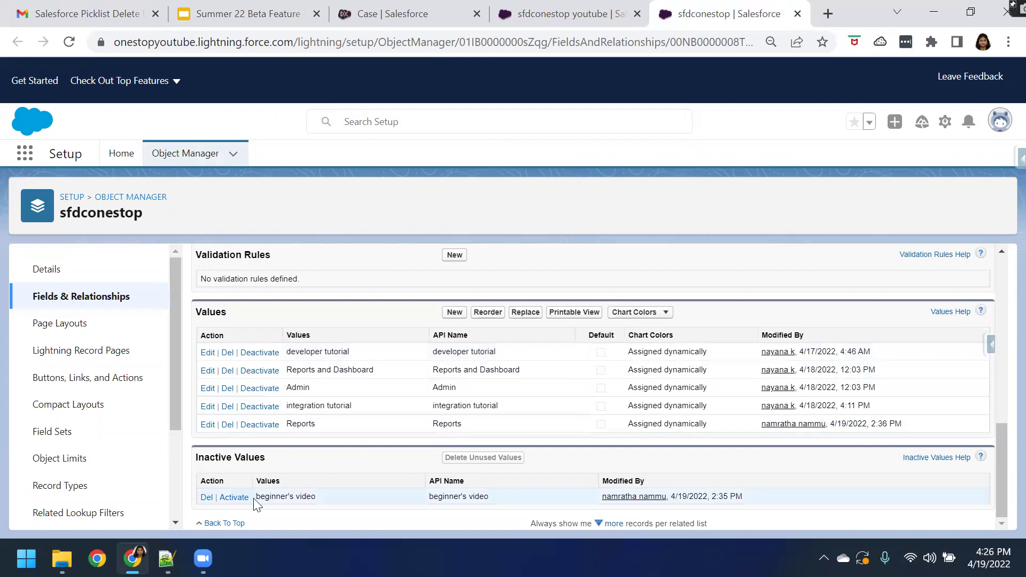
drag(256, 497, 312, 497)
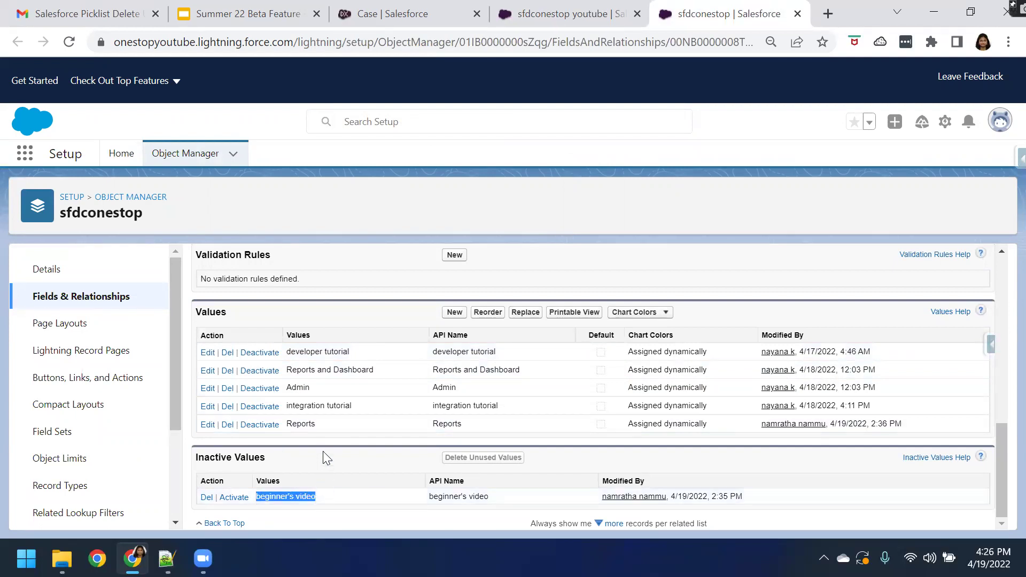
- Switch to the other org's Case object and open its custom Product picklist field (Product__c) from the field list
click(981, 11)
click(391, 85)
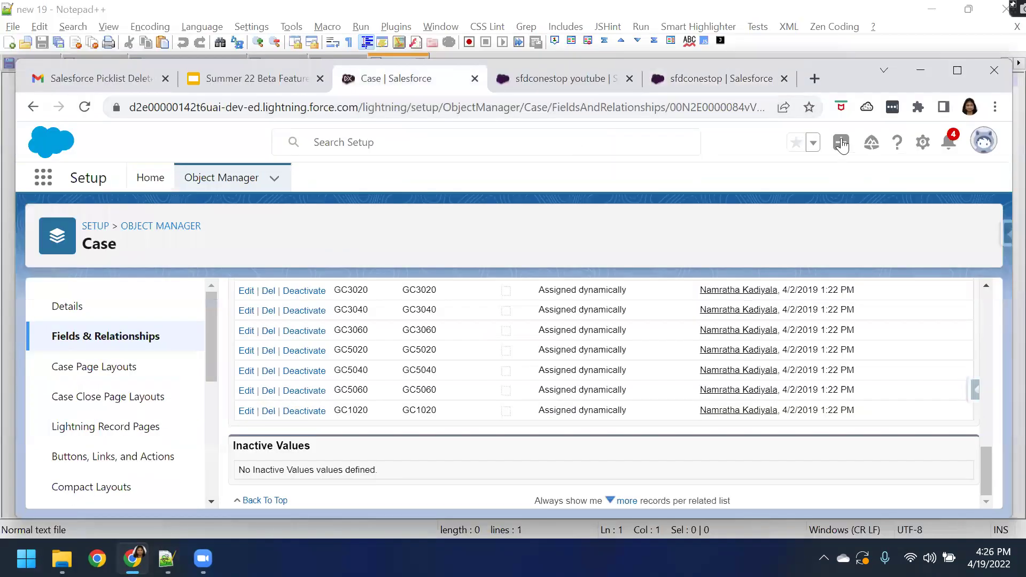
click(957, 70)
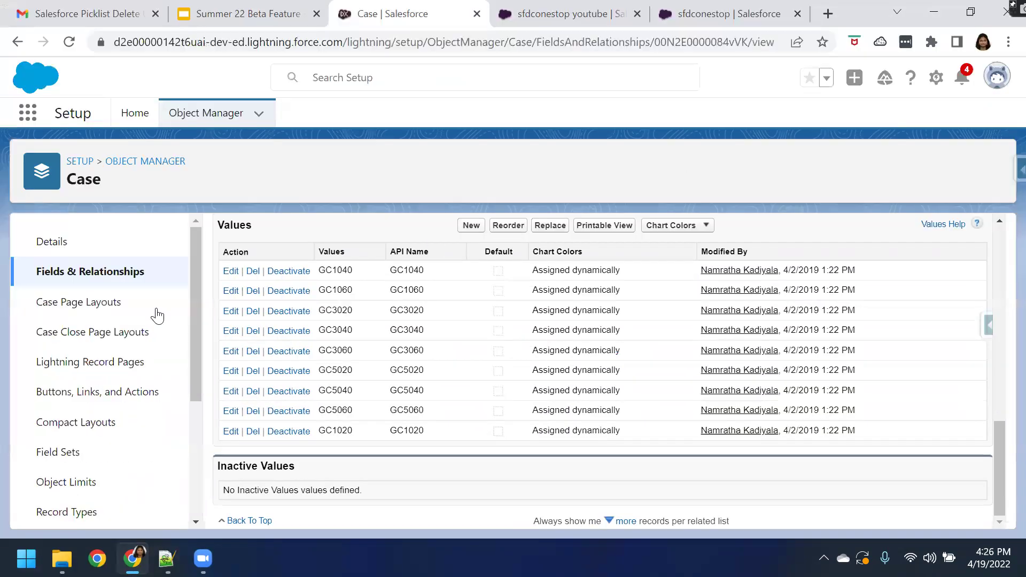
click(99, 273)
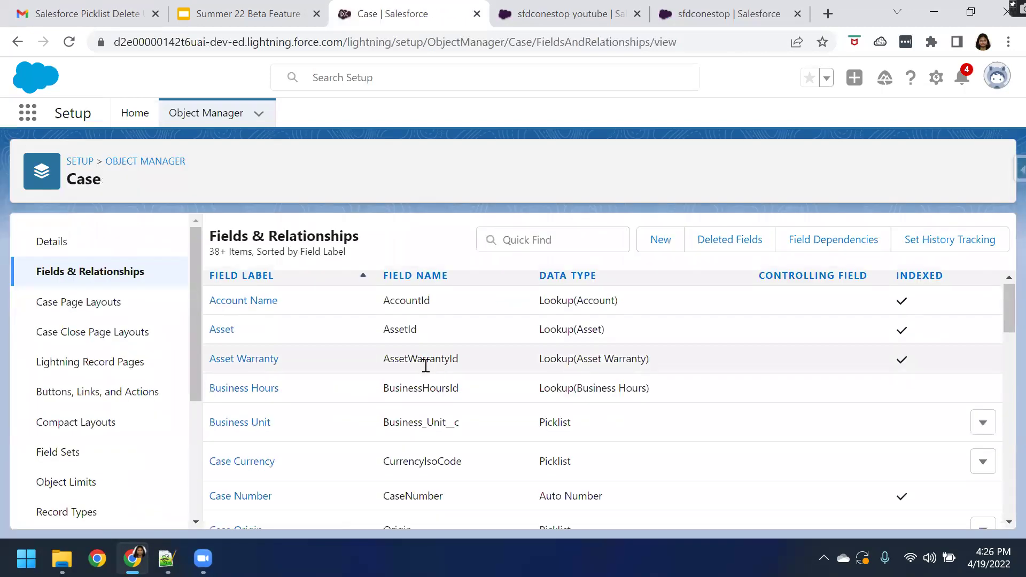
scroll(320, 440, down, 5)
scroll(295, 469, up, 1)
scroll(294, 465, down, 5)
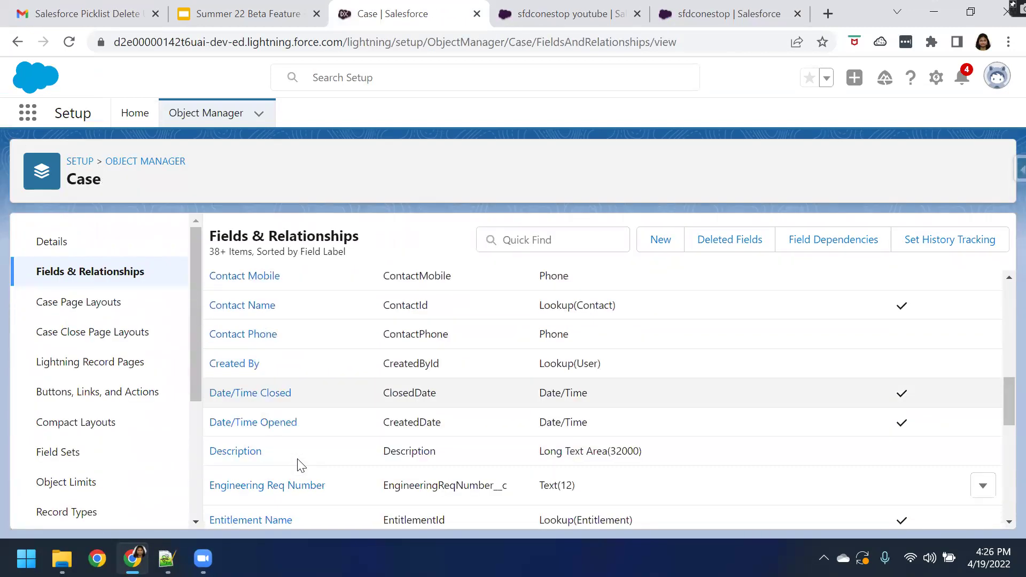
scroll(301, 465, down, 3)
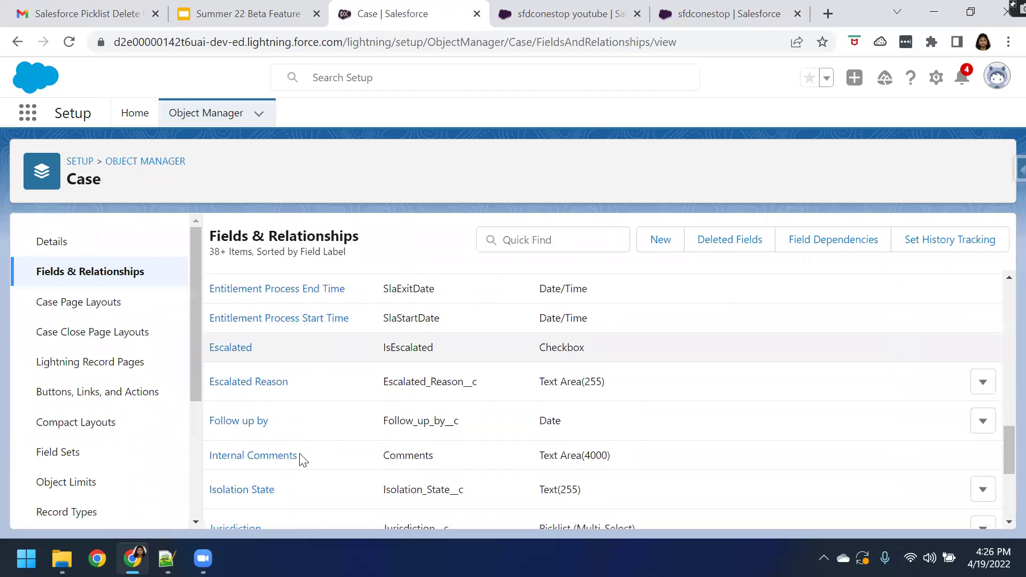
scroll(277, 477, down, 3)
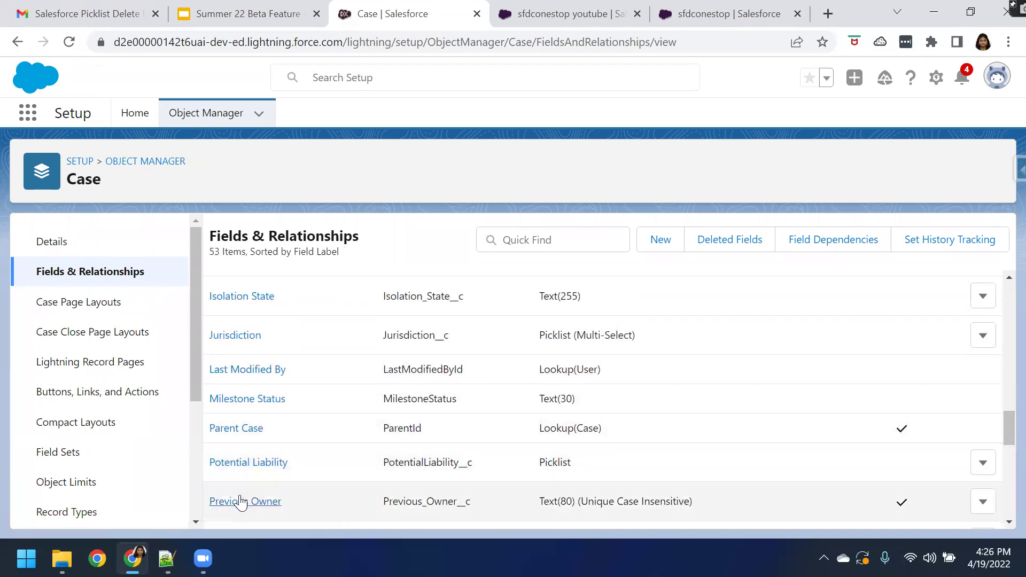
scroll(238, 500, down, 4)
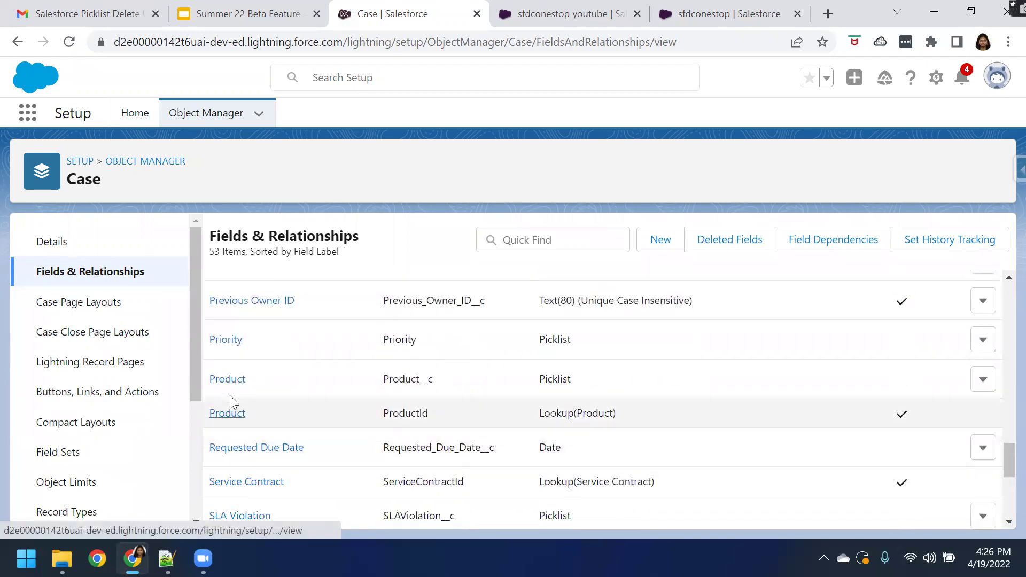
click(227, 379)
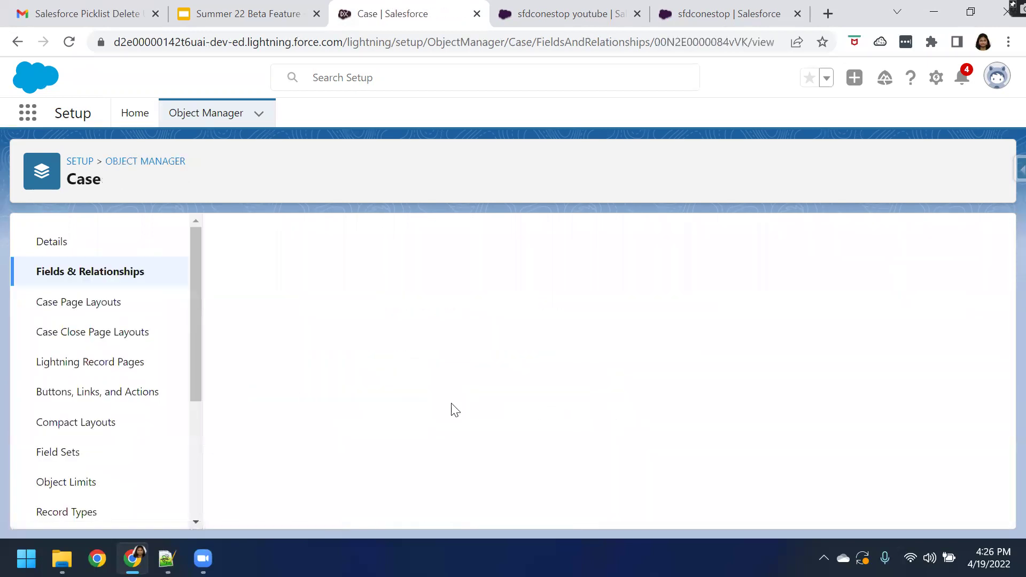
- Deactivate the GC1020 value of the Case Product picklist and check the field's inactive values section
scroll(439, 392, down, 10)
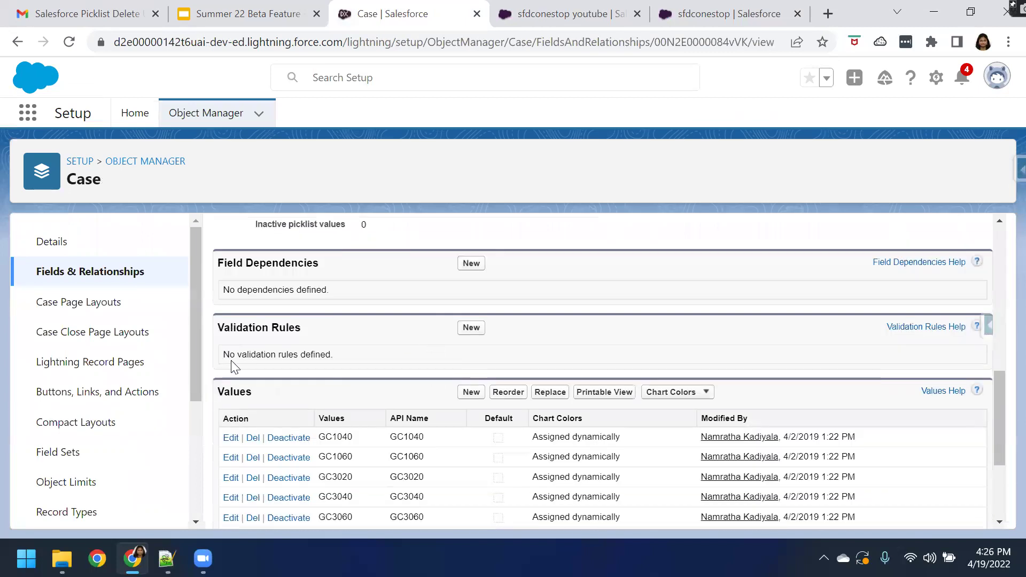
scroll(269, 386, down, 2)
click(289, 431)
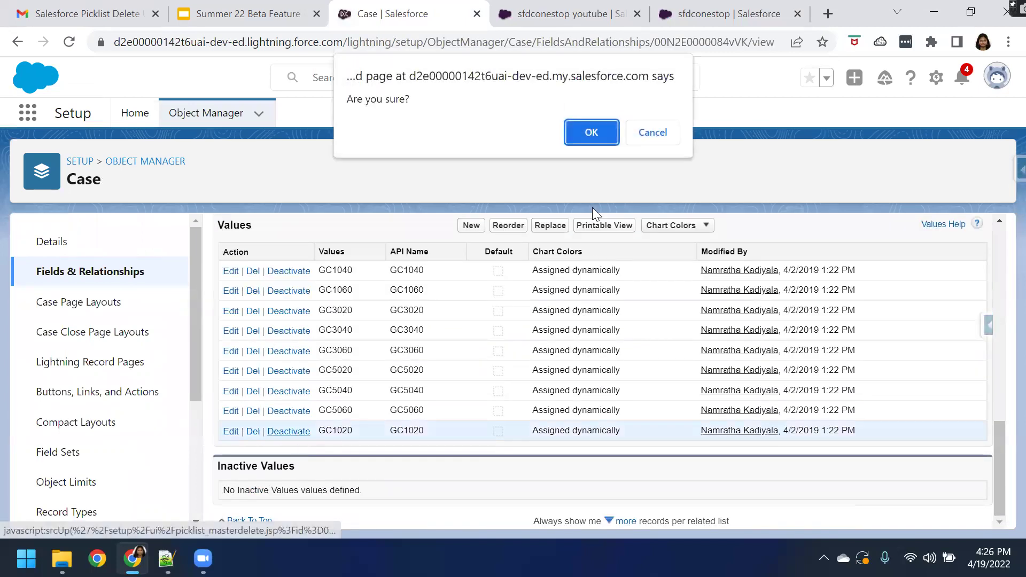
click(590, 134)
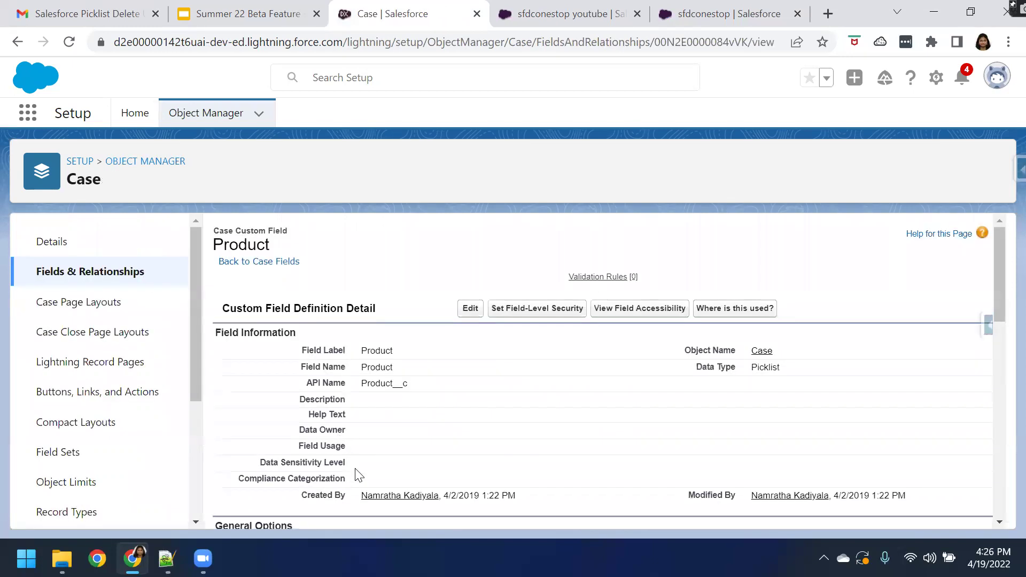
scroll(358, 474, down, 10)
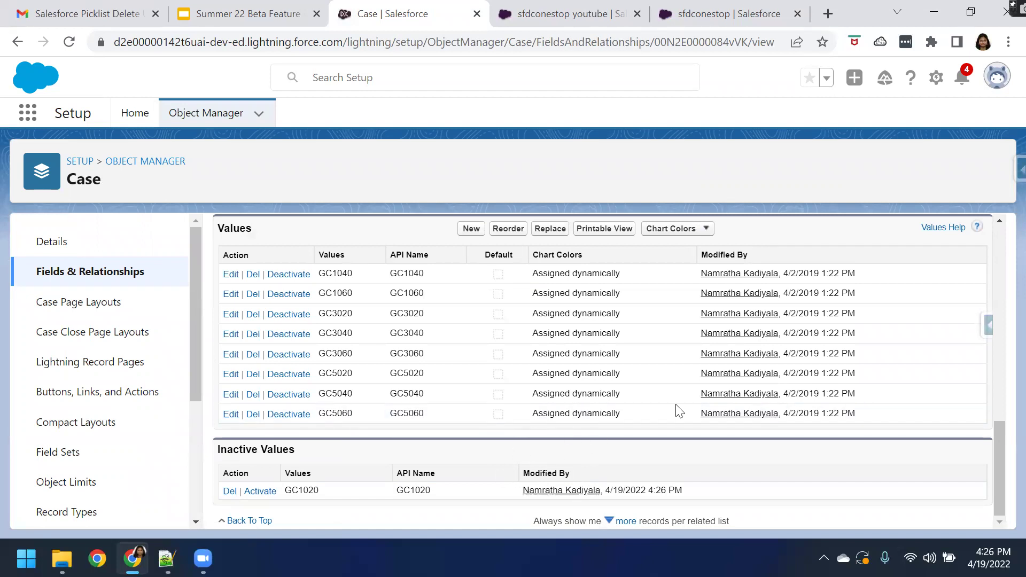
- Return to sfdconestop's video topics field, reload the page and recheck its inactive values
click(974, 12)
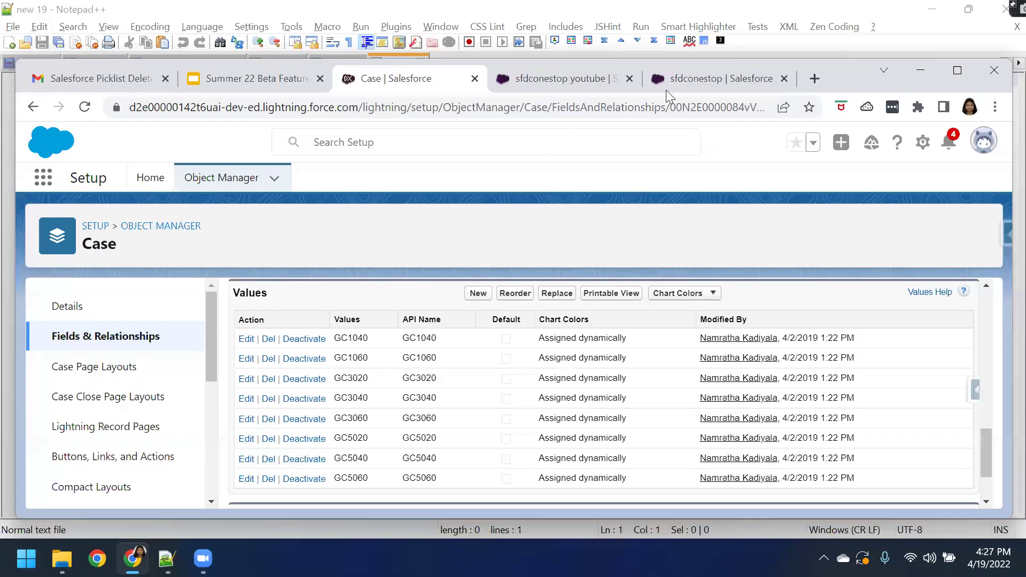
click(679, 79)
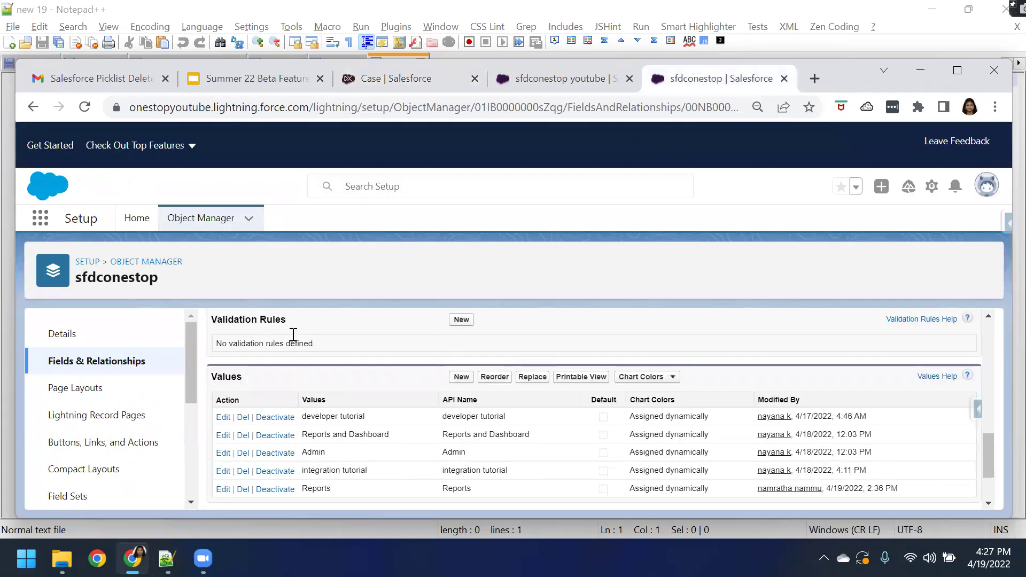
click(952, 75)
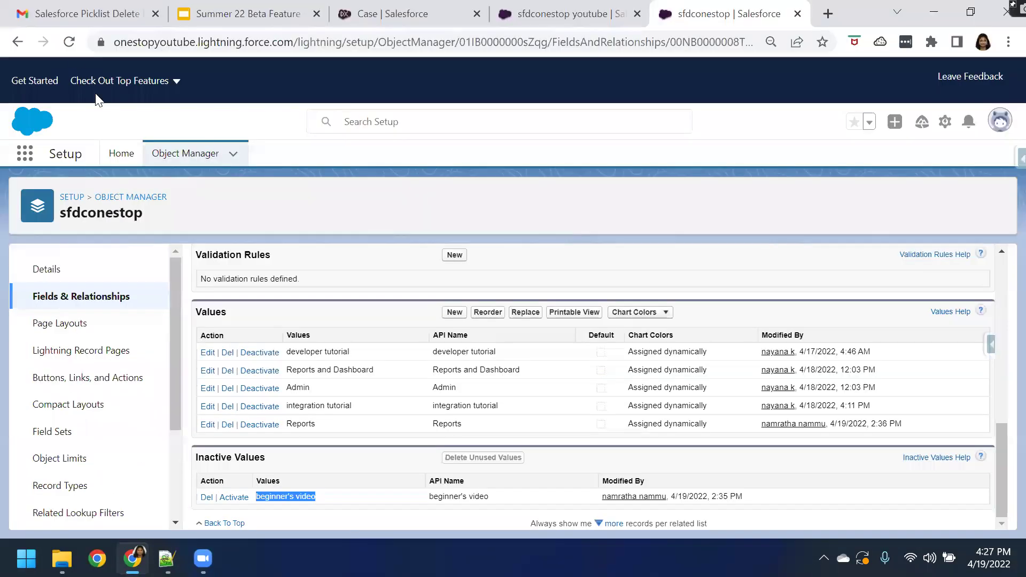
click(72, 47)
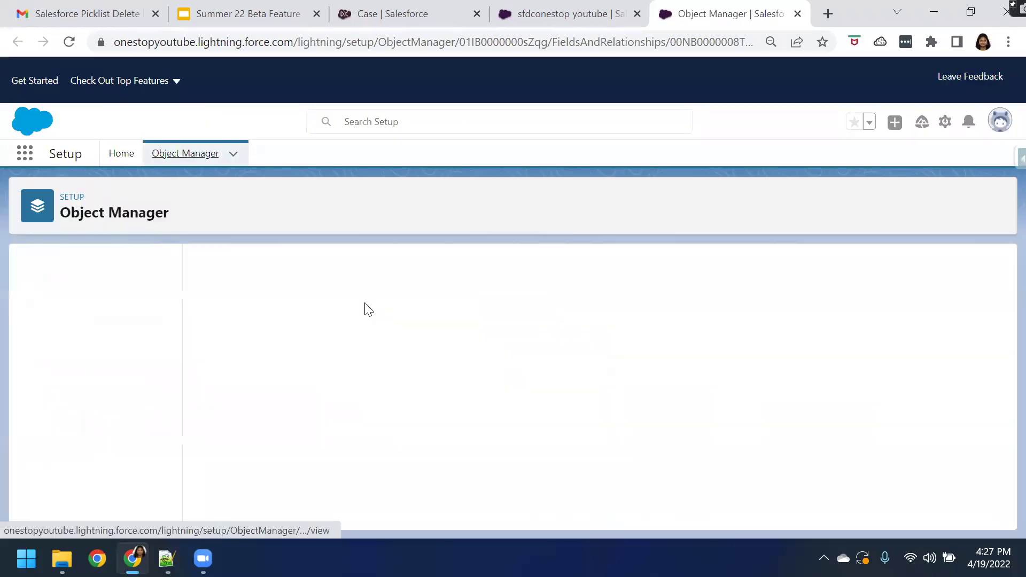
scroll(360, 352, down, 10)
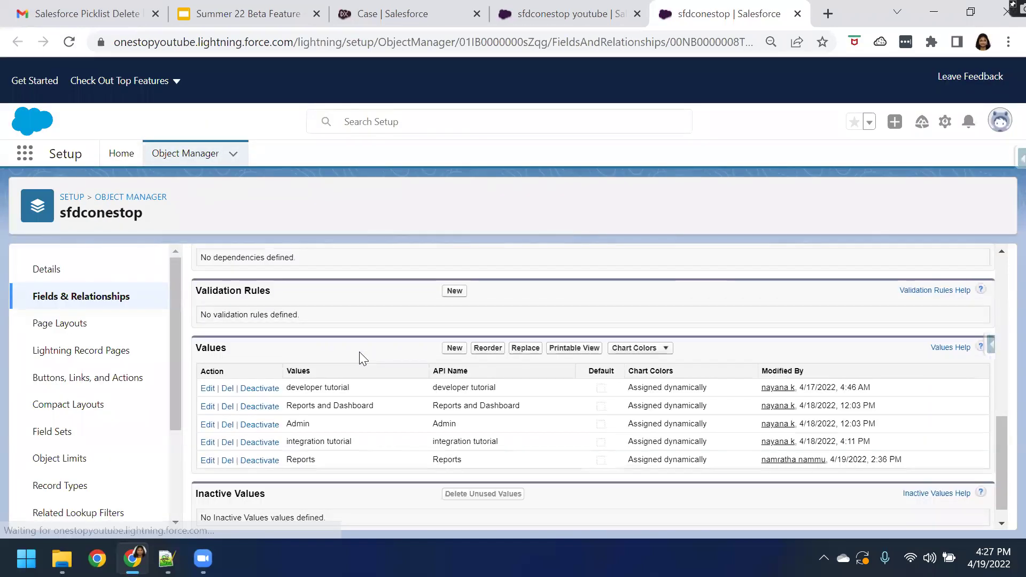
drag(201, 496, 347, 497)
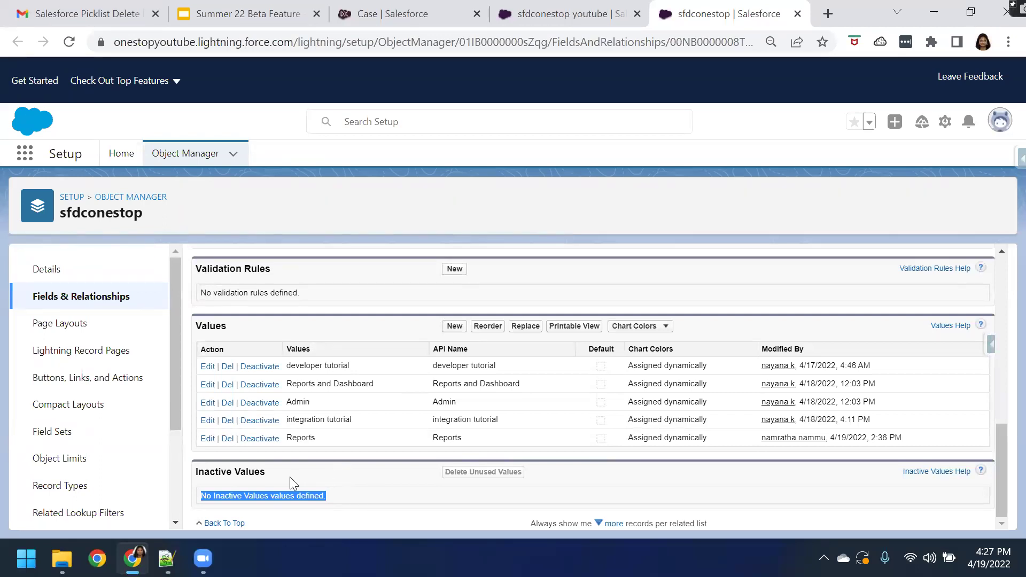
- Go to Setup Home, search the setup items for data and open the Picklist Settings page
click(969, 13)
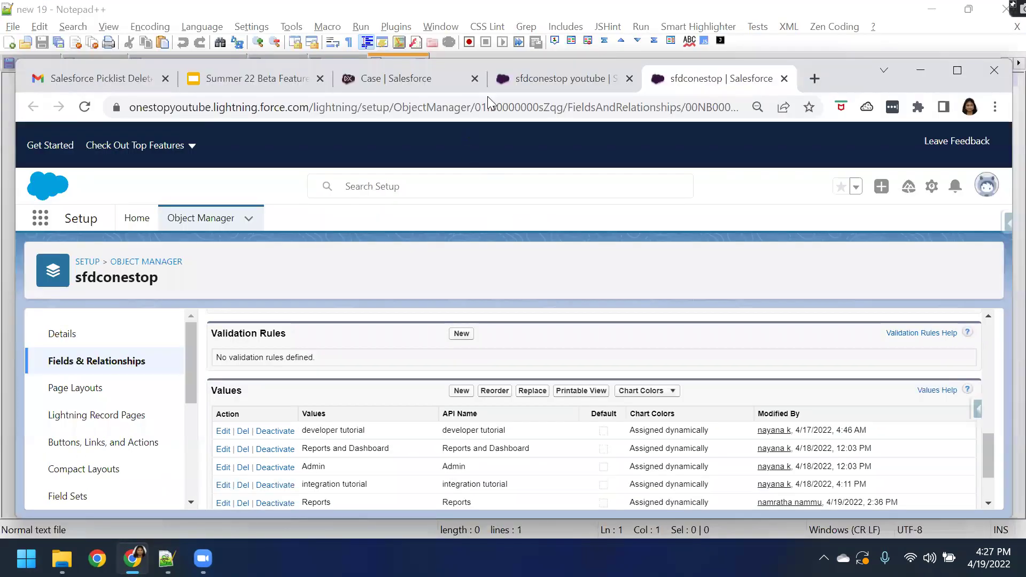
click(139, 220)
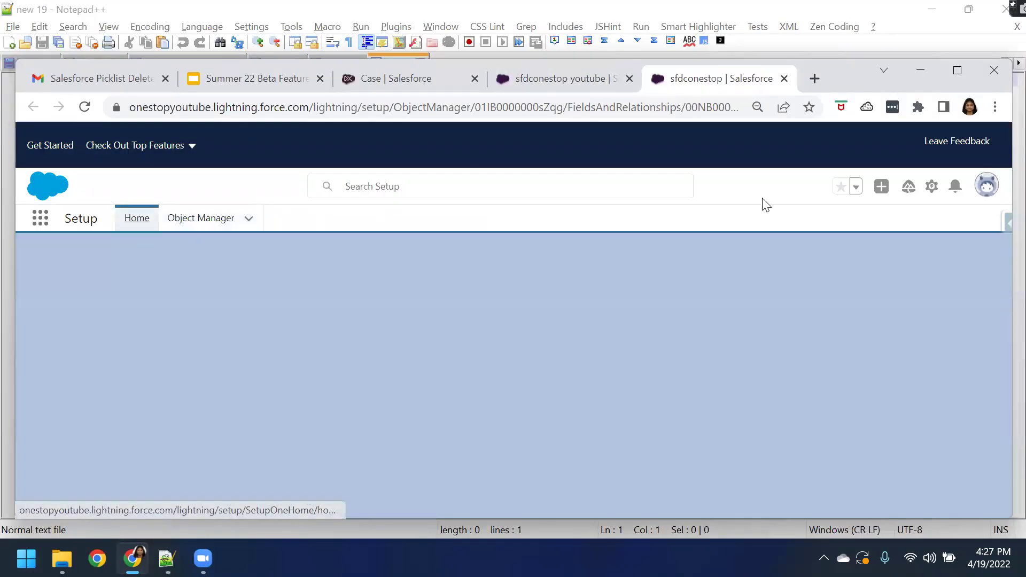
click(956, 70)
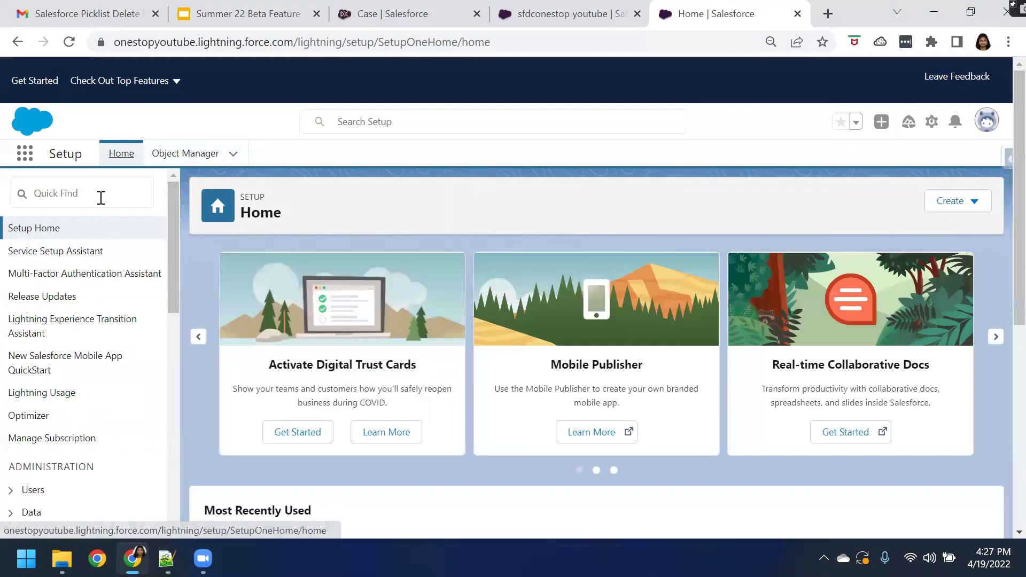
click(101, 196)
text(d)
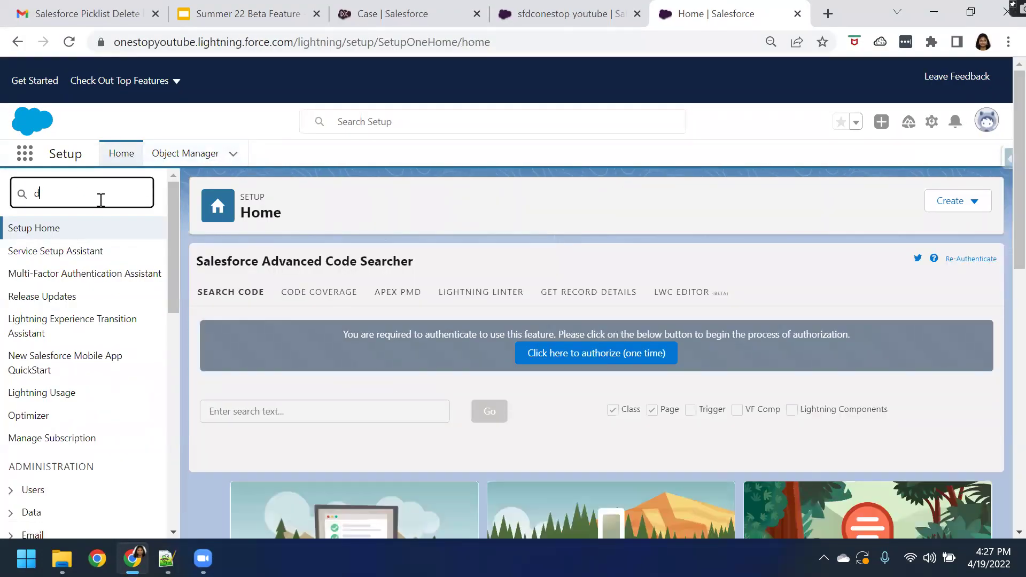
text(ata)
scroll(82, 408, down, 1)
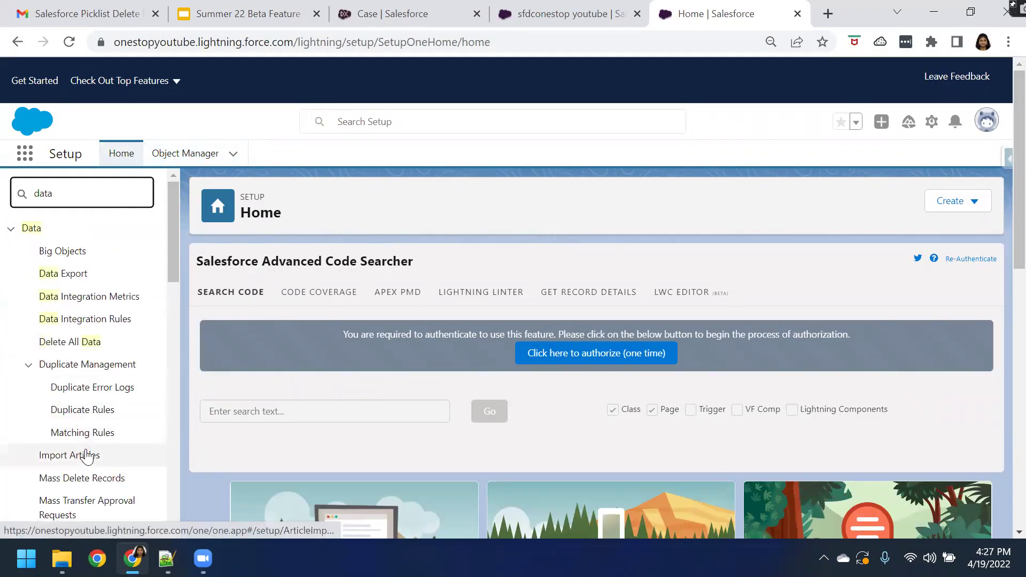
scroll(82, 454, down, 3)
click(80, 425)
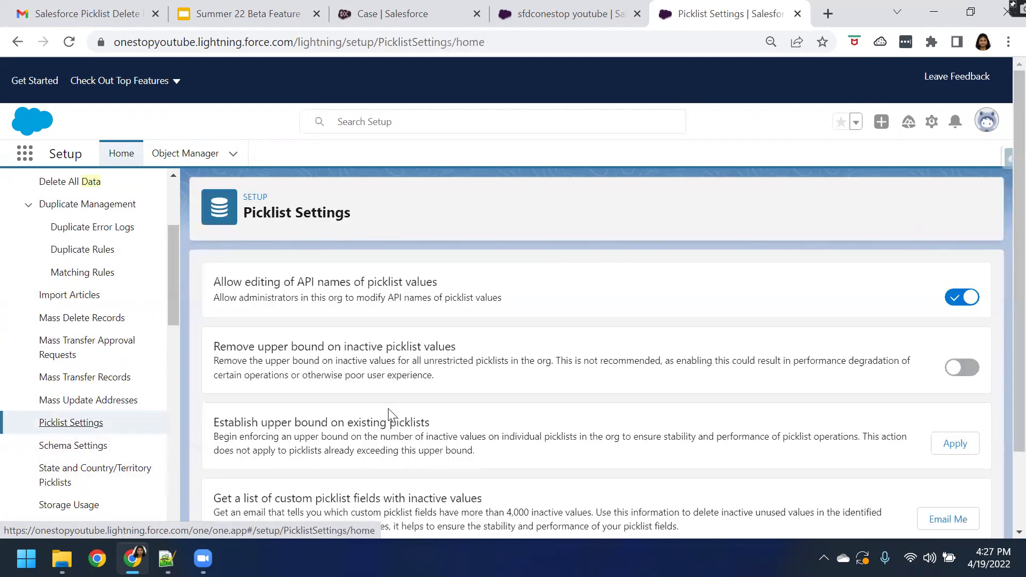
- Request the emailed list of custom picklist fields with inactive values and read through that setting's description
scroll(389, 412, down, 2)
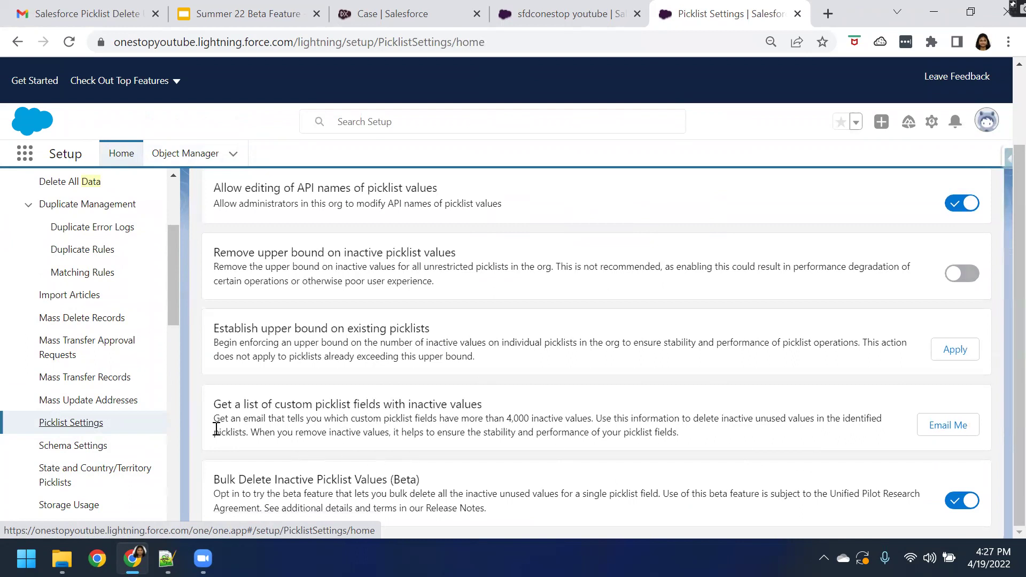
drag(216, 404, 493, 406)
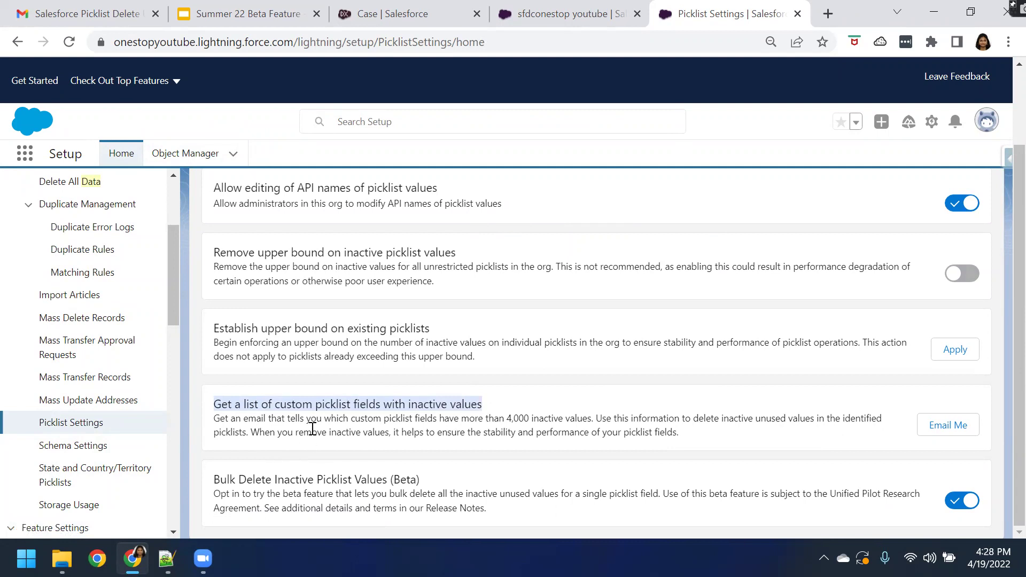
click(494, 409)
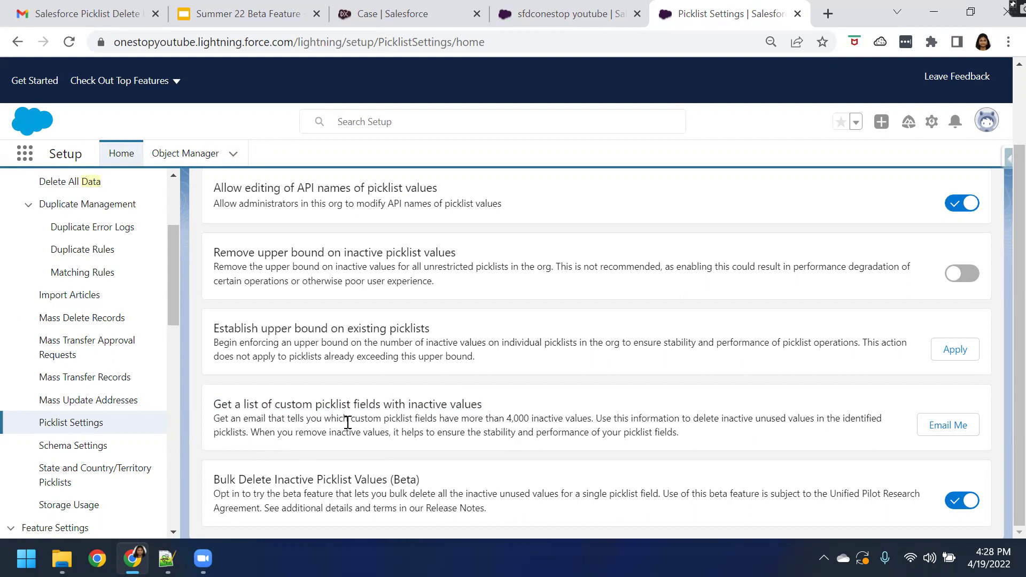
drag(352, 426, 592, 418)
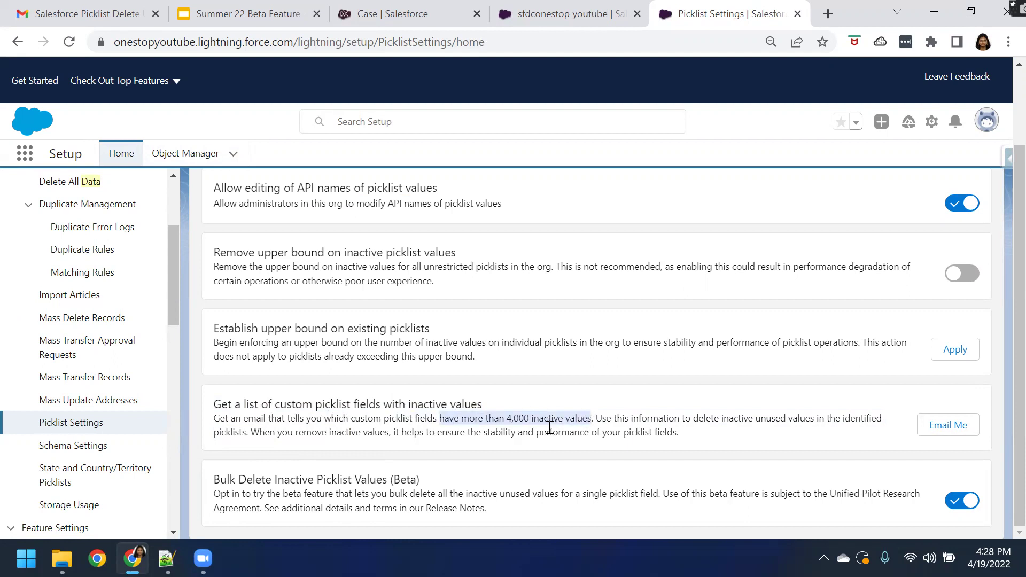
click(932, 429)
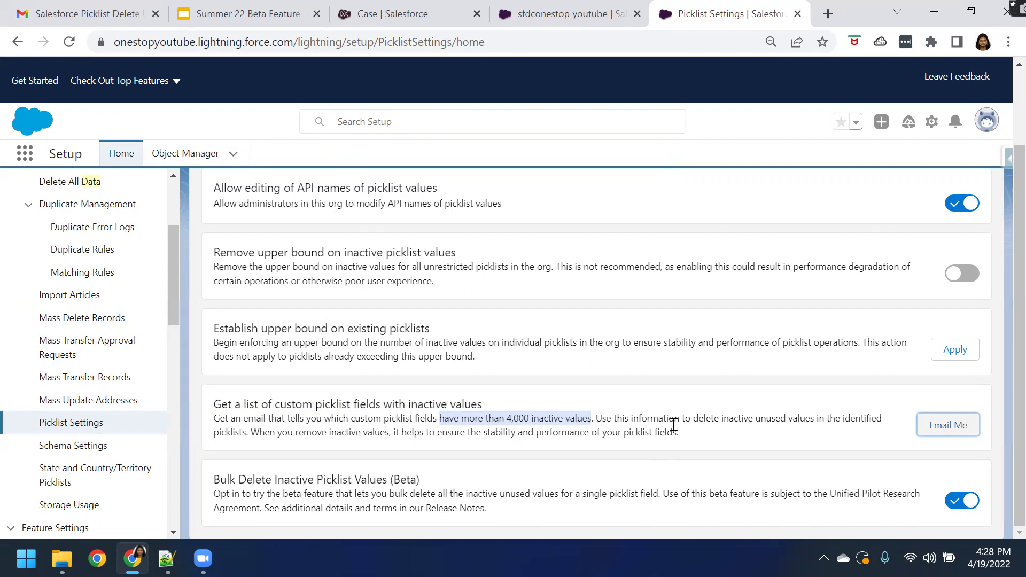
drag(694, 419, 894, 426)
drag(894, 426, 841, 449)
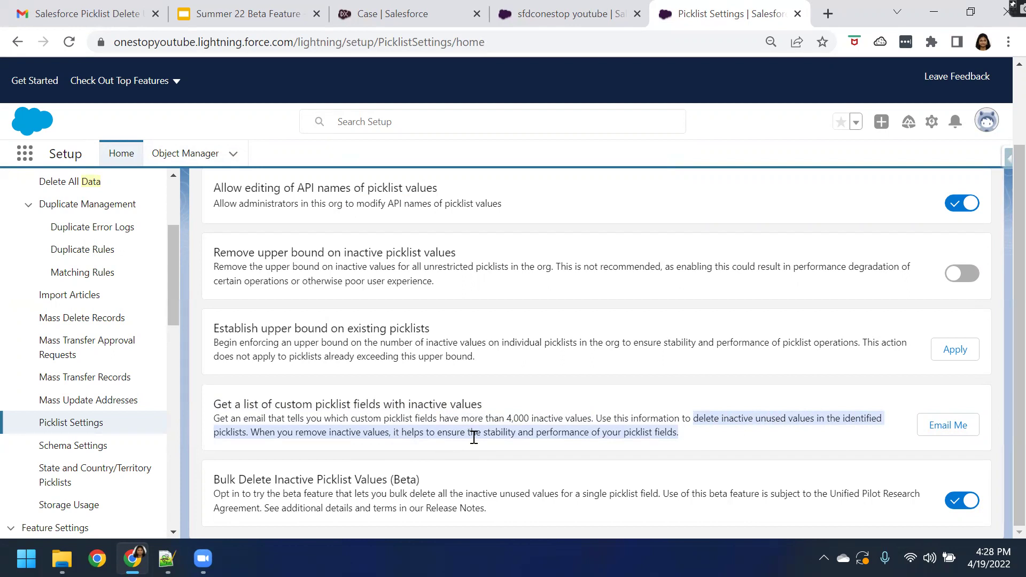
click(539, 440)
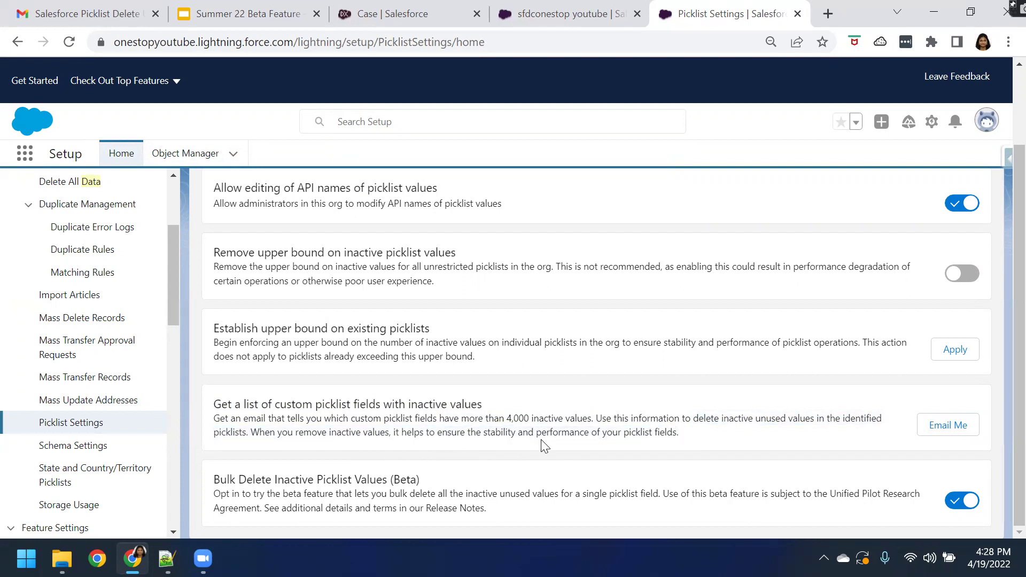
drag(458, 432, 694, 444)
- Switch to Gmail, open the Salesforce Custom Picklist Fields With a Lot of Inactive Values email and read its newest message
click(89, 19)
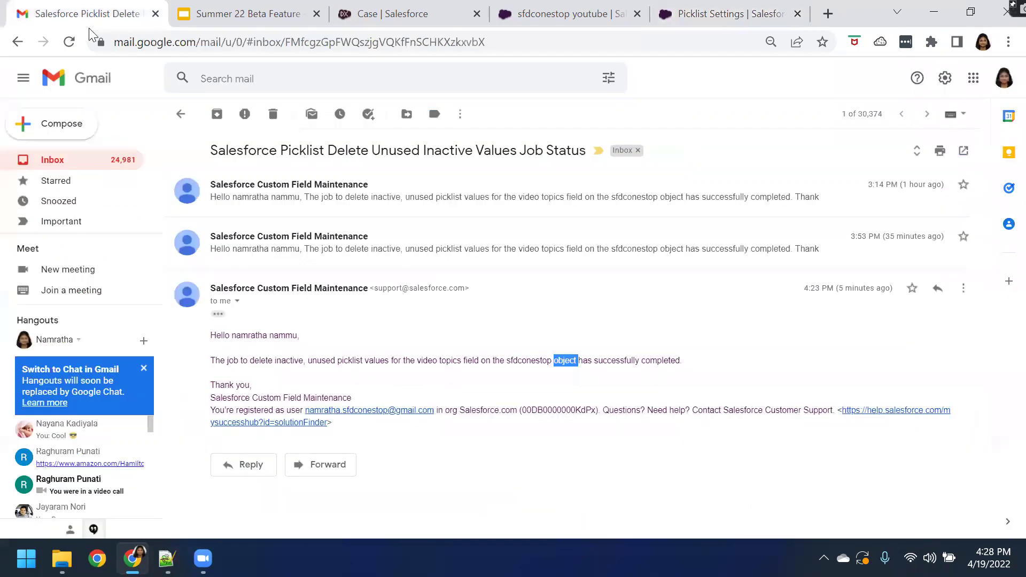
click(181, 114)
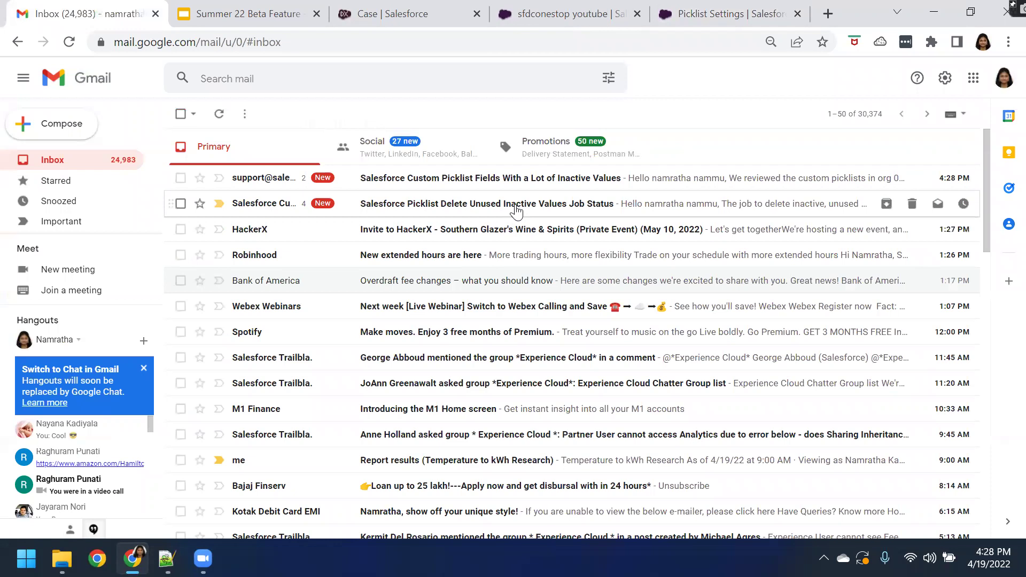
click(513, 180)
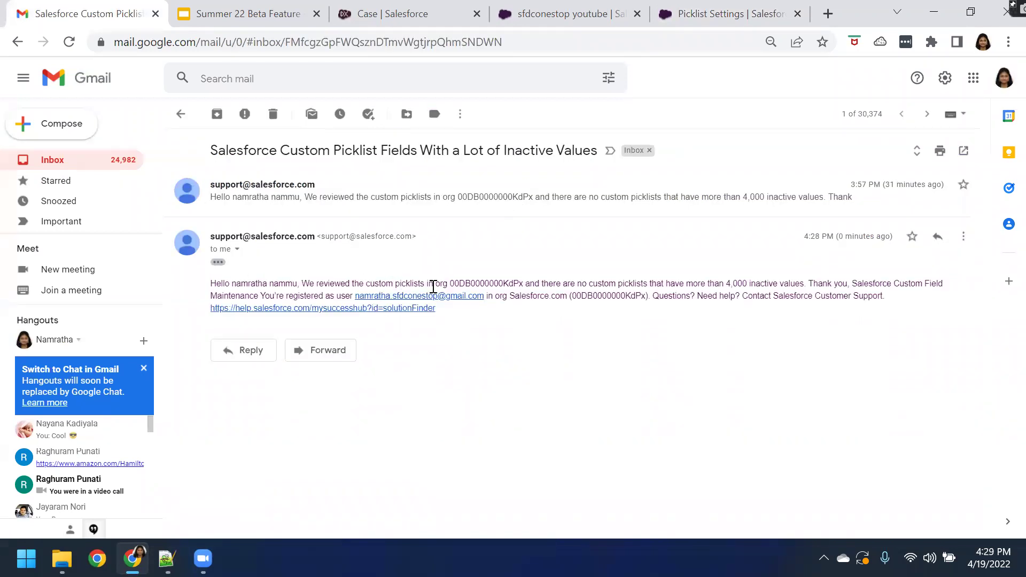
double_click(492, 284)
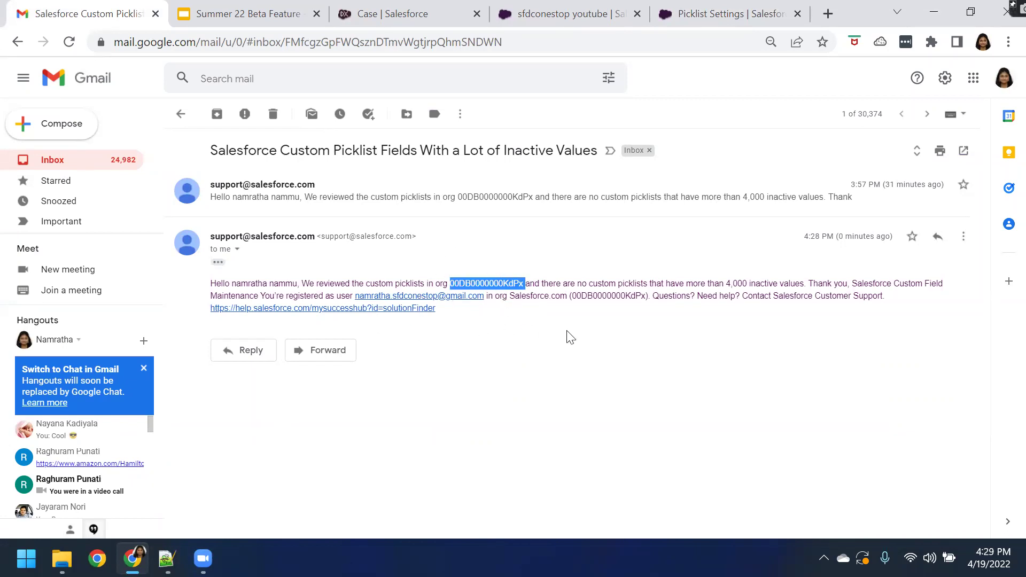
drag(576, 283, 807, 282)
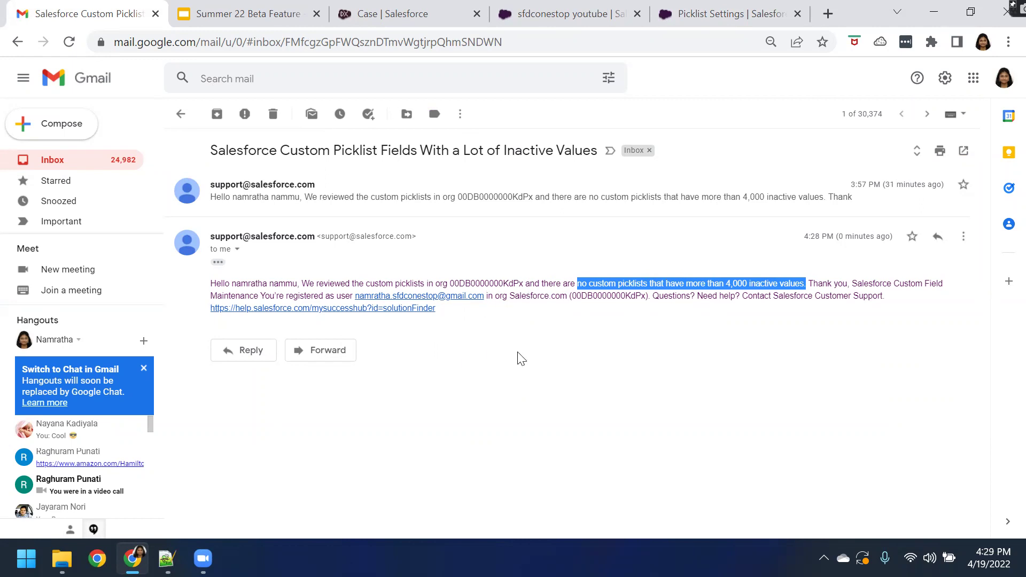
- Switch back to Salesforce's Picklist Settings page and return to the start of the data setup items
click(969, 12)
click(718, 81)
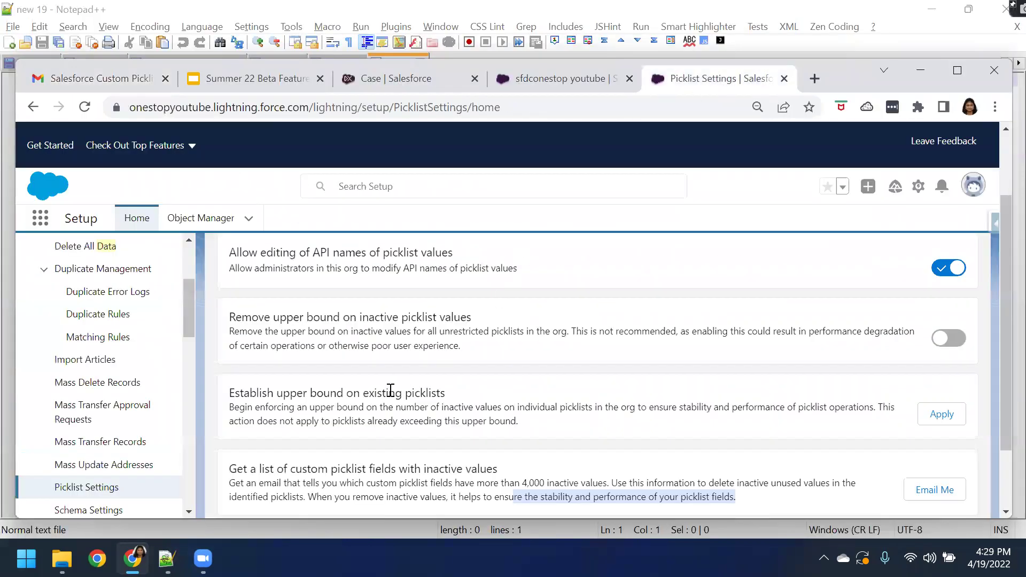
drag(191, 325, 198, 271)
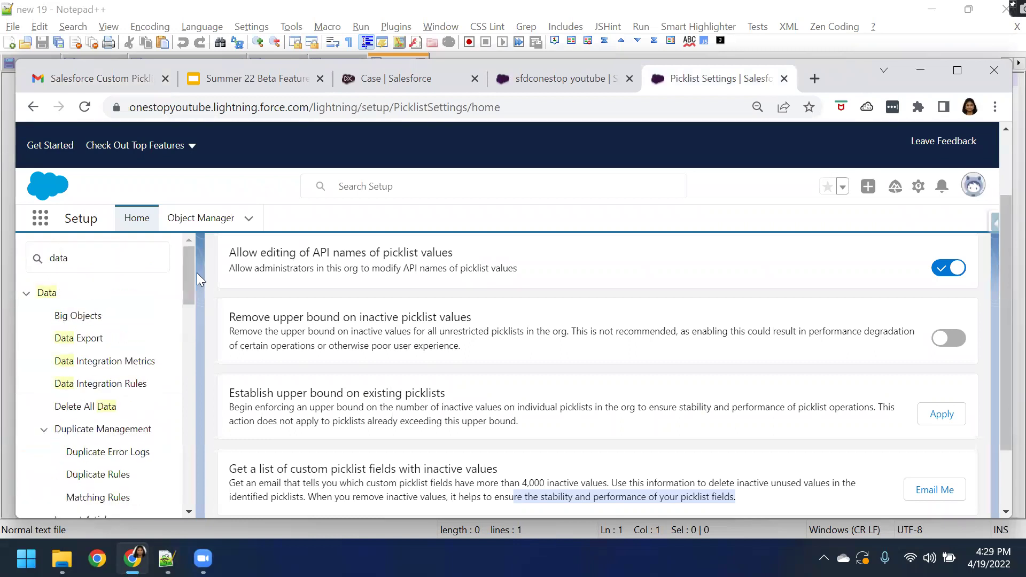